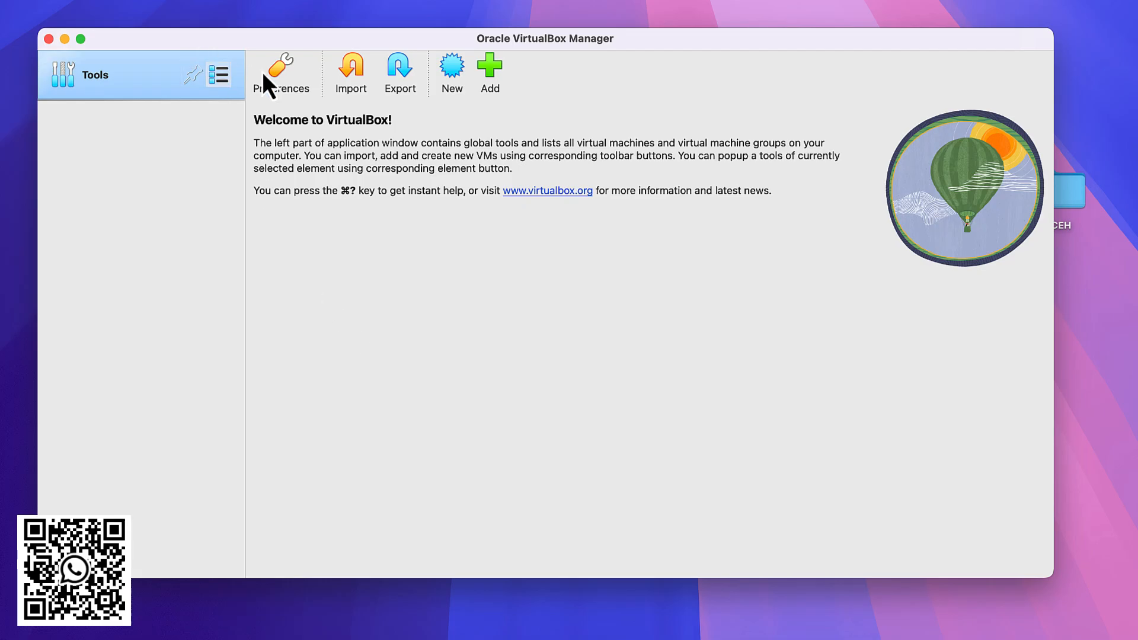
Step: Look through the General, Input, Update, Language, Display and Proxy preferences and compare the basic and expert views
left_click(289, 74)
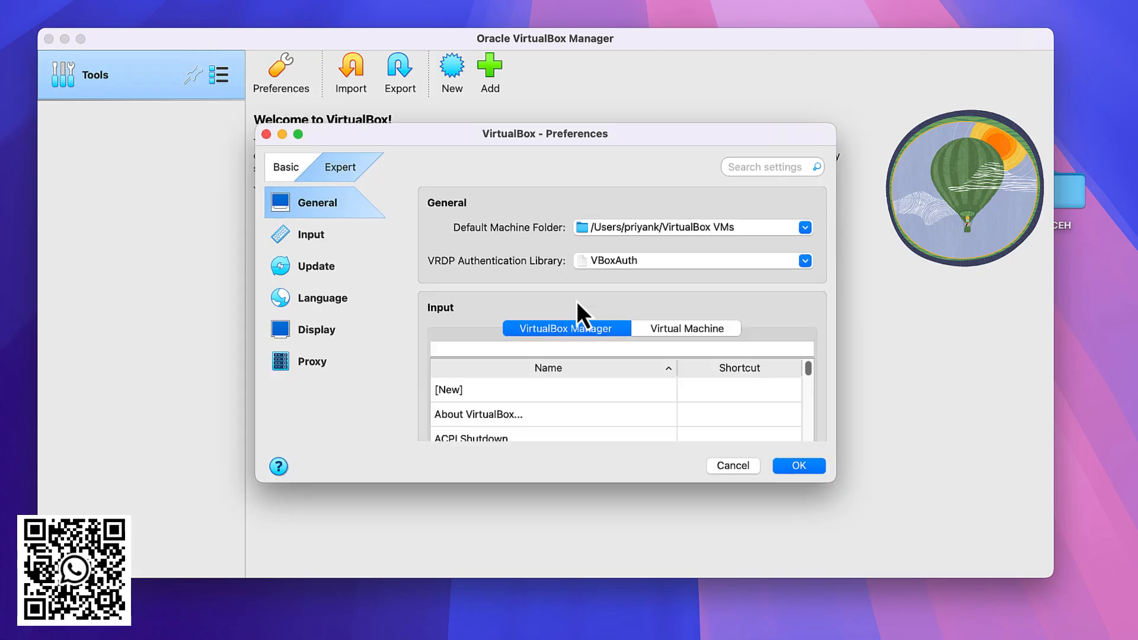
left_click(625, 261)
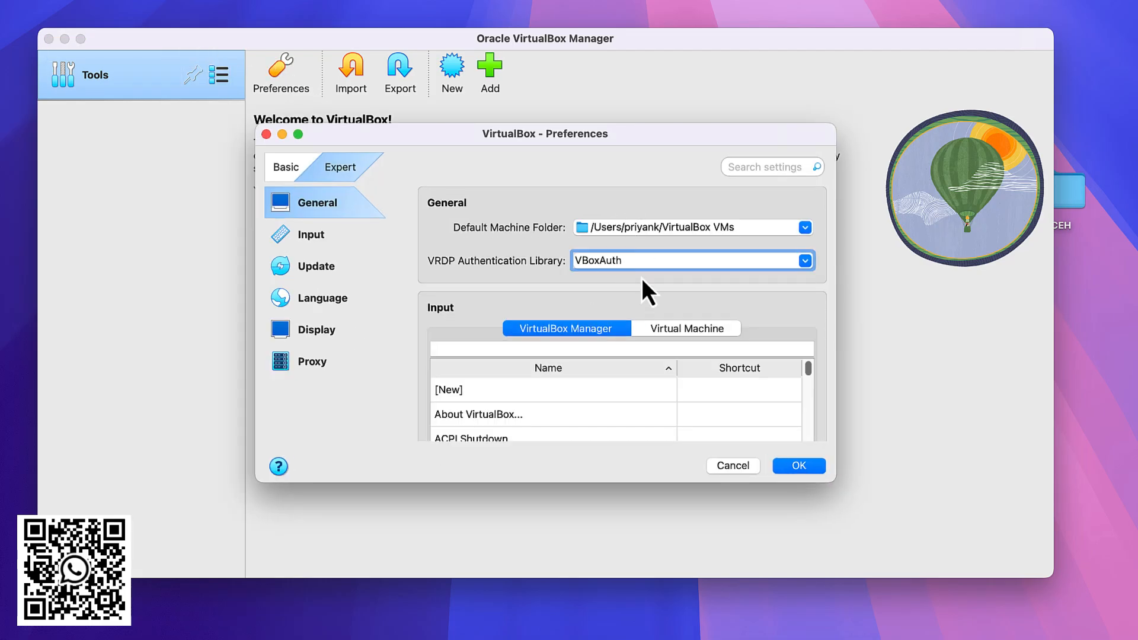
scroll(605, 332, "down", 3)
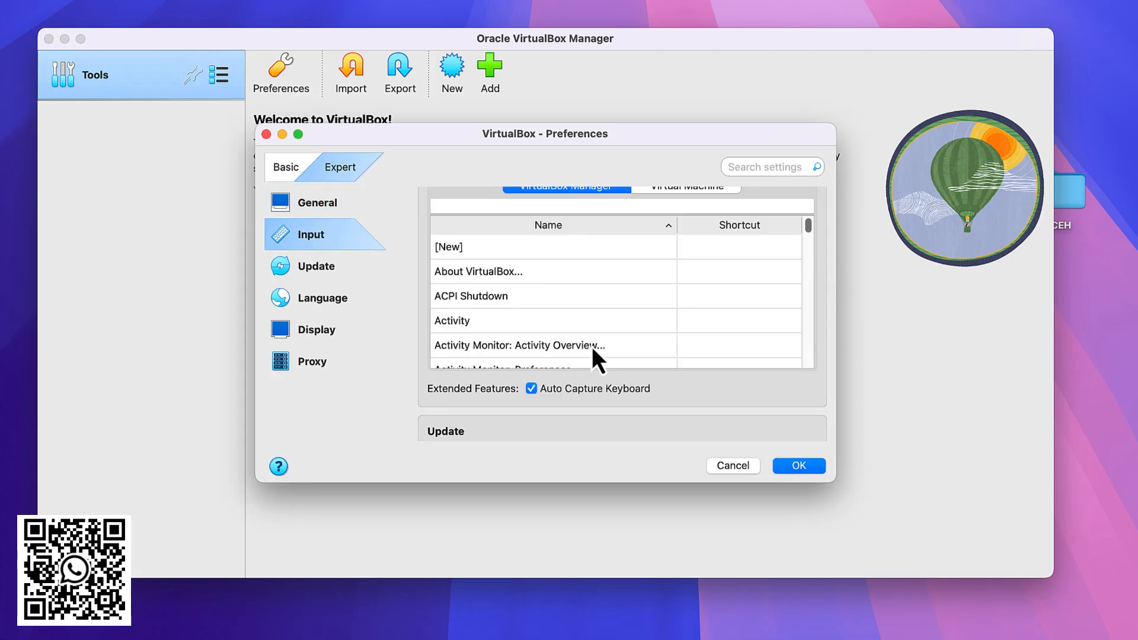
left_click(304, 265)
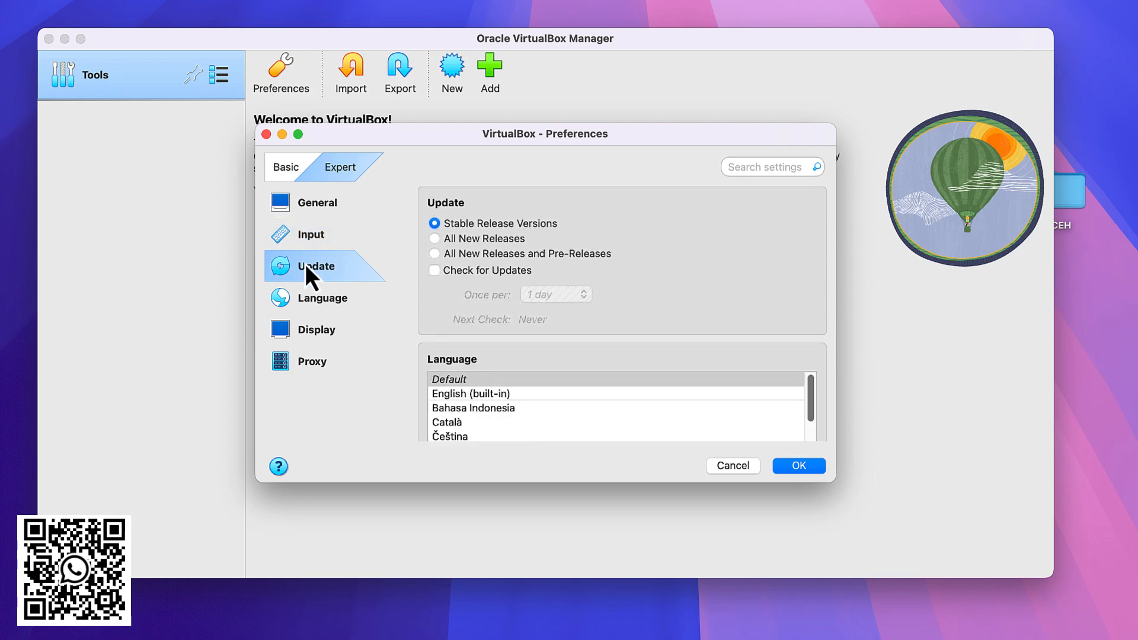
left_click(302, 304)
left_click(293, 337)
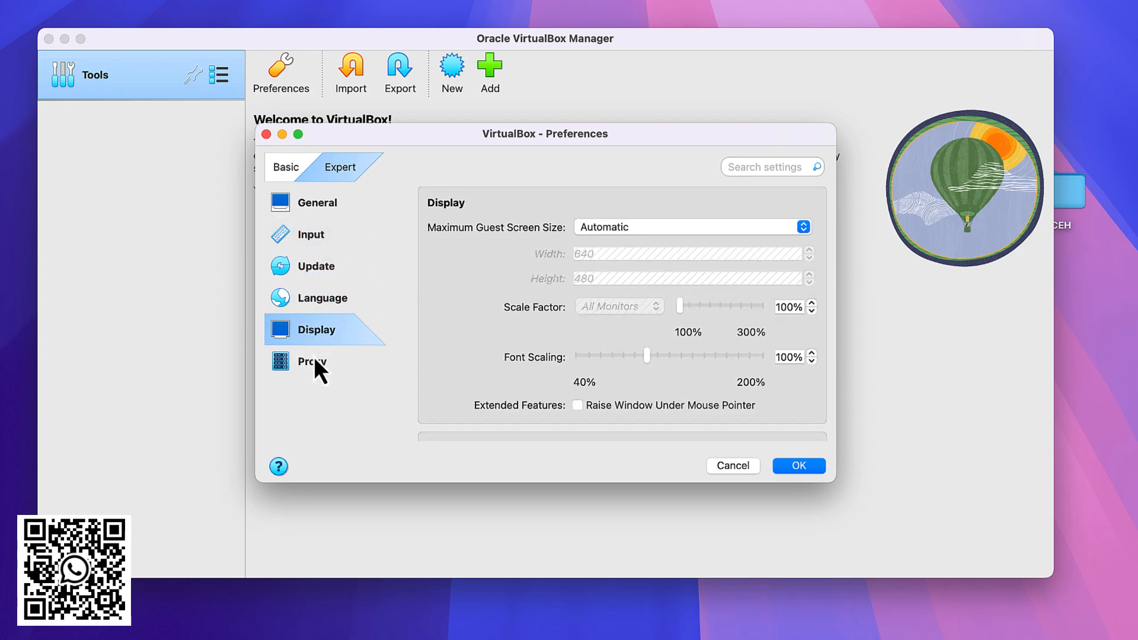
left_click(315, 359)
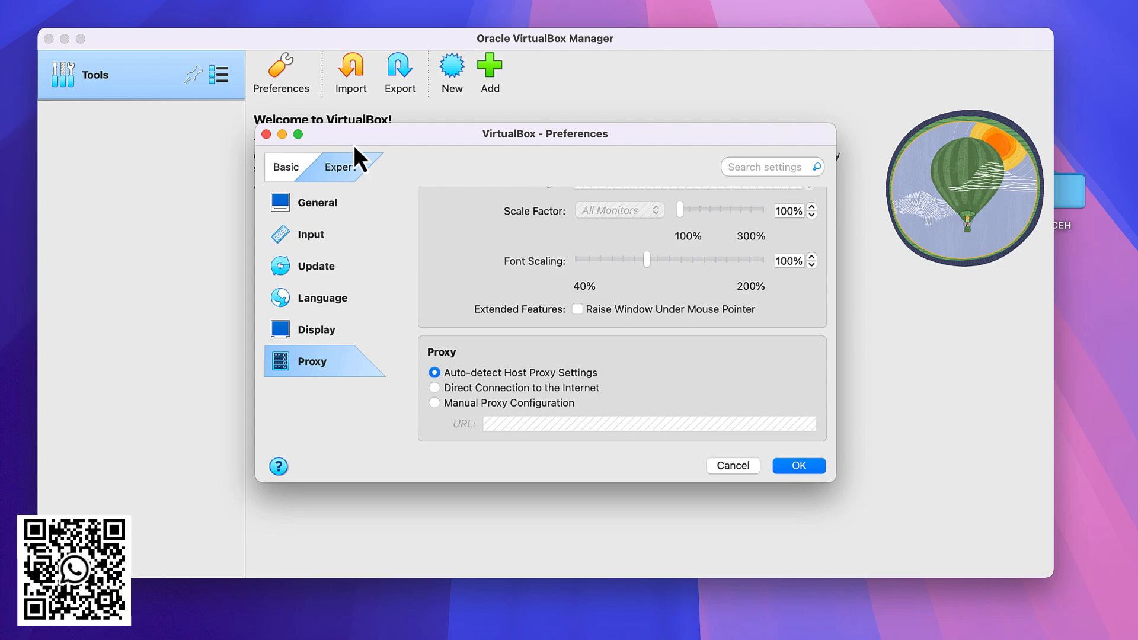
left_click(306, 171)
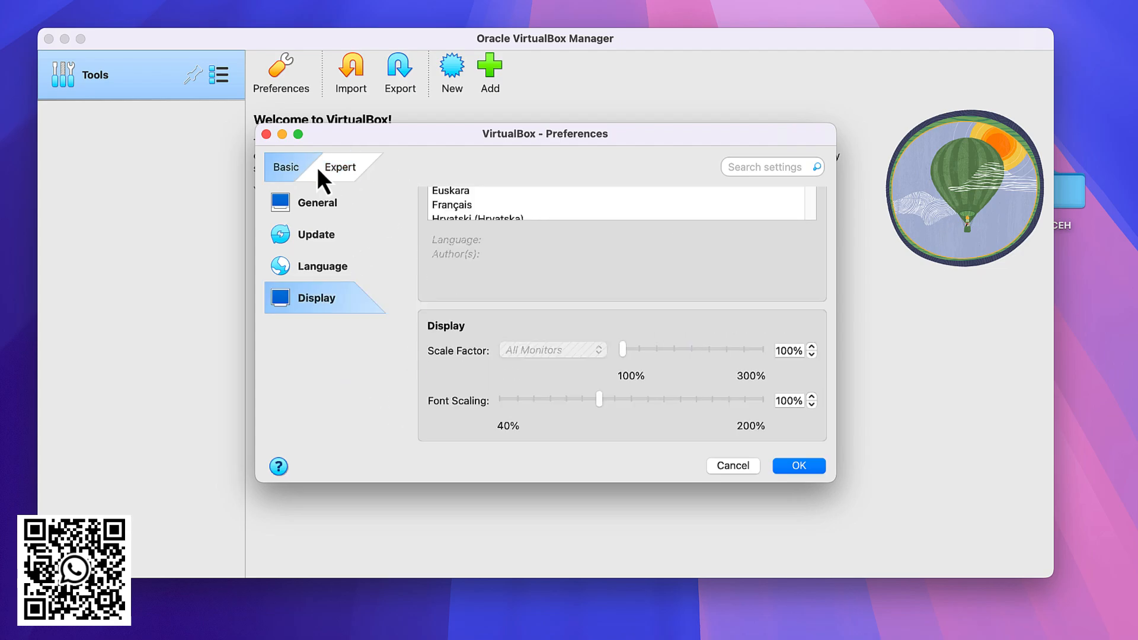
left_click(333, 171)
Step: Examine the Input preferences, comparing the VirtualBox Manager and Virtual Machine shortcut lists, and close the preferences
left_click(311, 245)
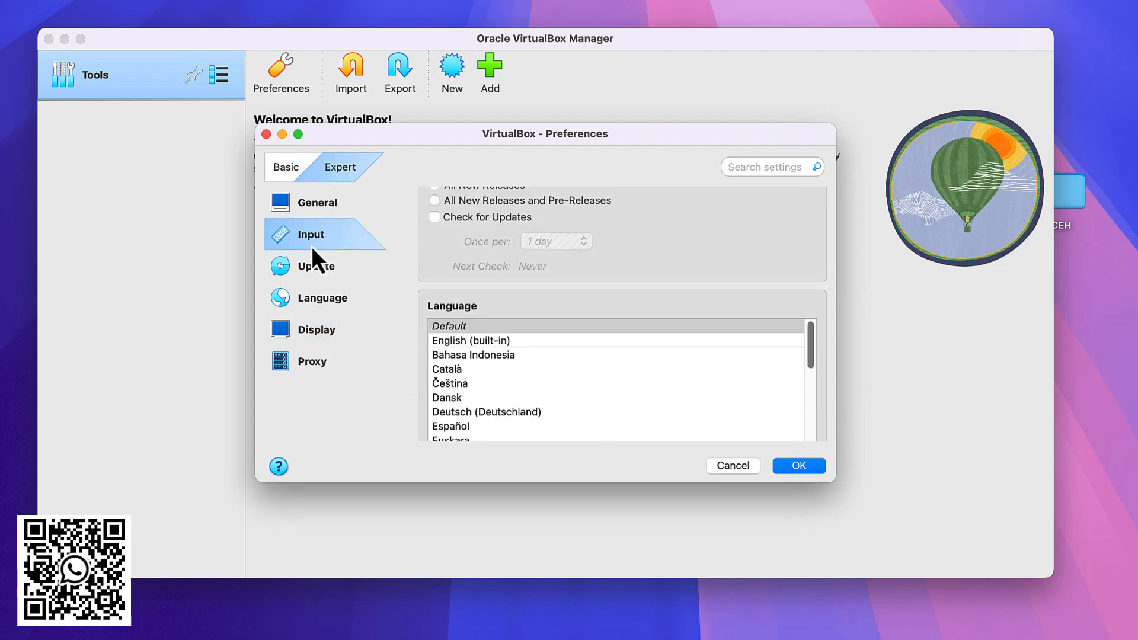
scroll(659, 347, "down", 3)
scroll(660, 347, "down", 2)
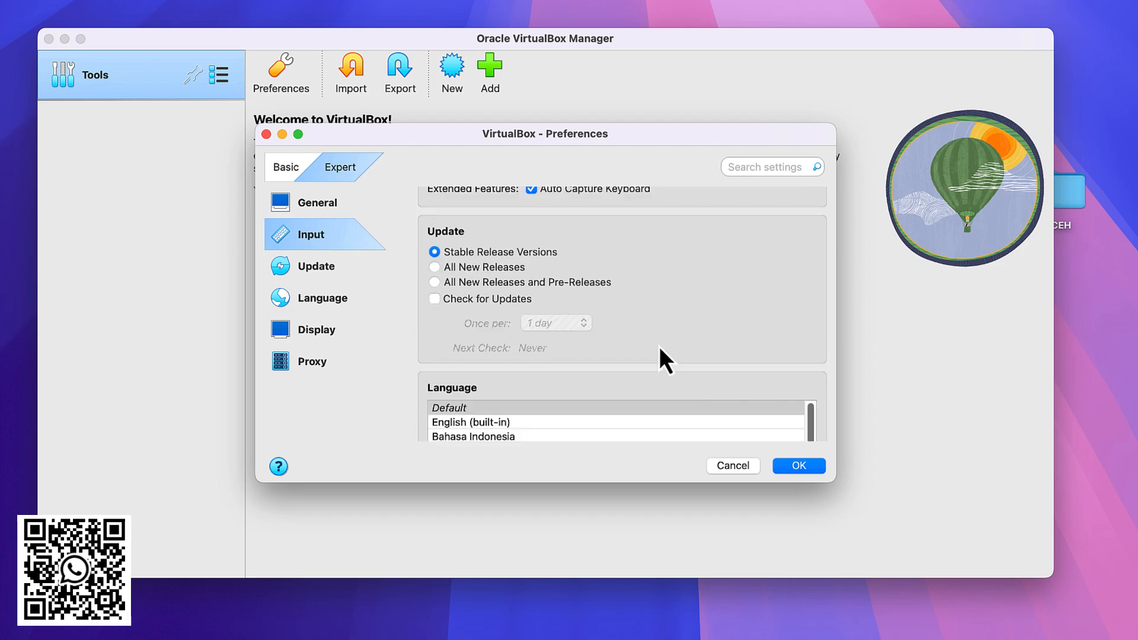
scroll(658, 346, "up", 5)
left_click(672, 225)
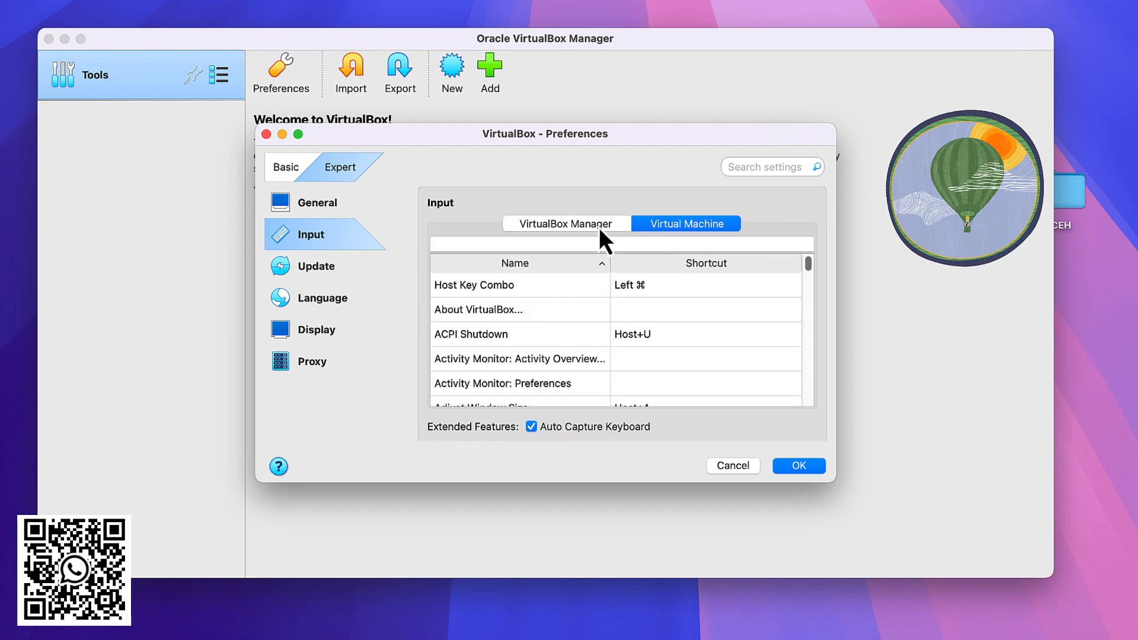
left_click(599, 227)
left_click(681, 228)
left_click(575, 226)
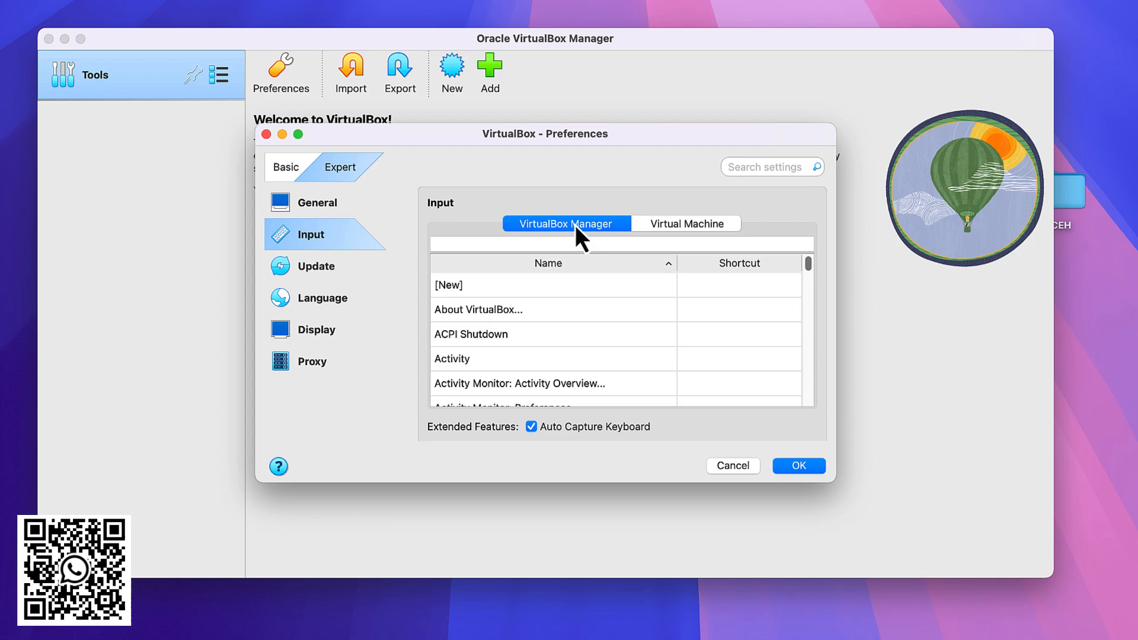
left_click(783, 467)
Step: Look at the appliance import and export wizards and cancel out of each one
left_click(350, 89)
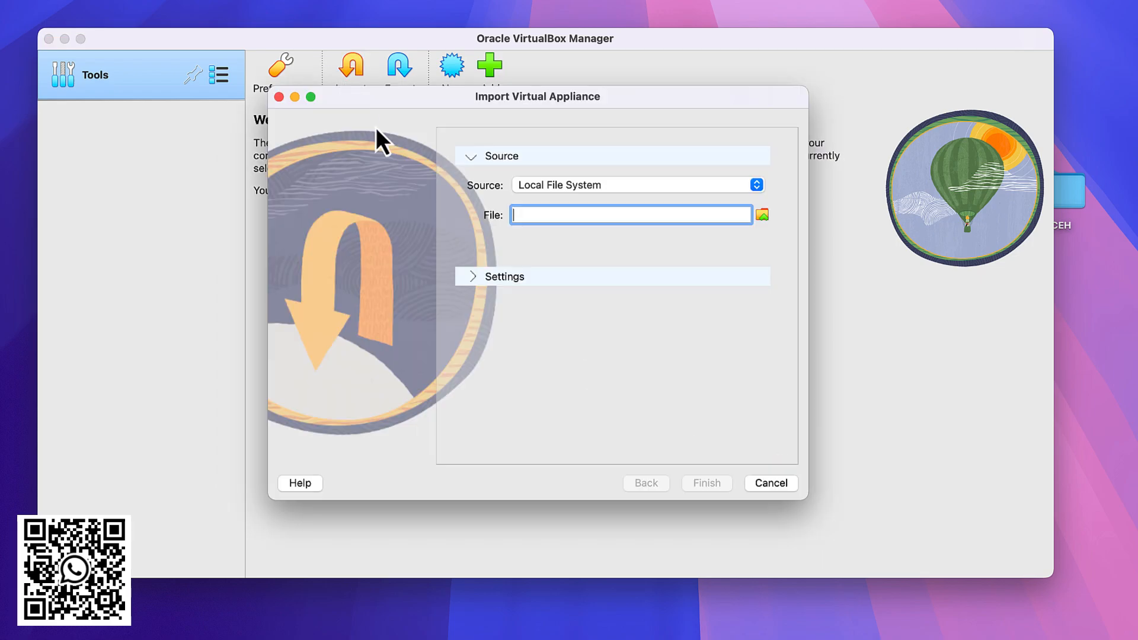
left_click(787, 488)
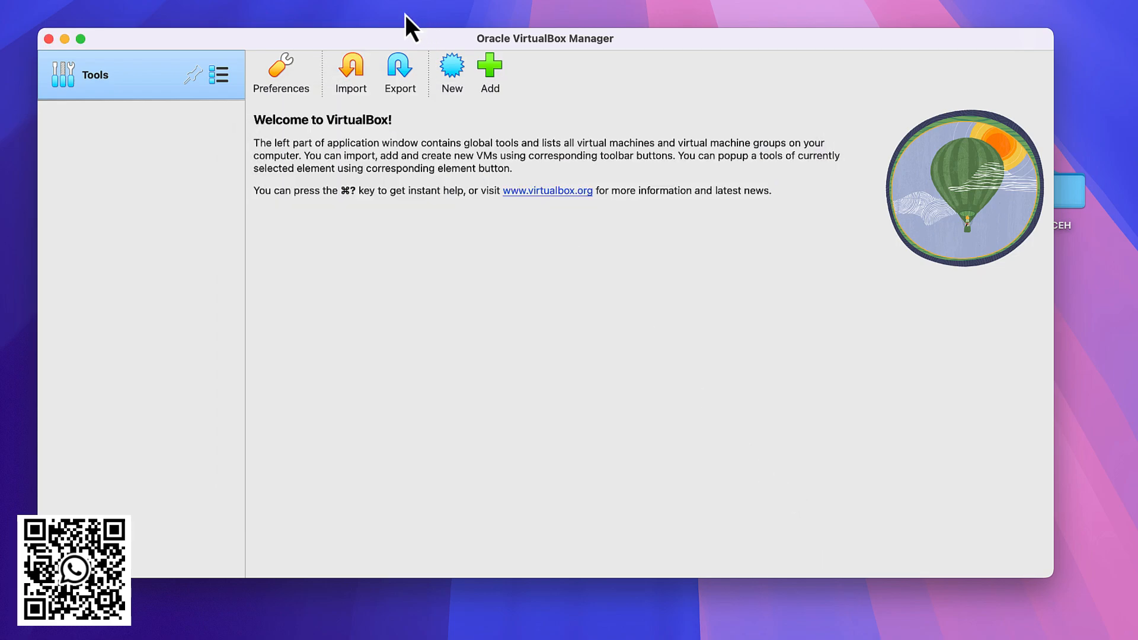
left_click(406, 70)
left_click(824, 482)
Step: Start creating a new virtual machine and name it Windows 10
left_click(452, 70)
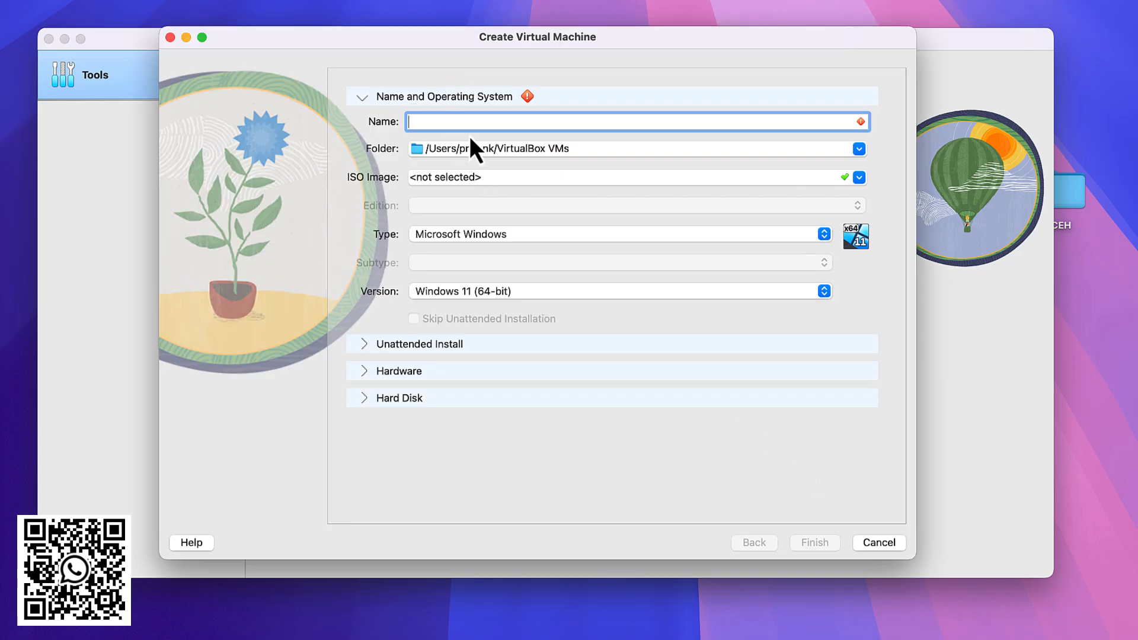
type("Win")
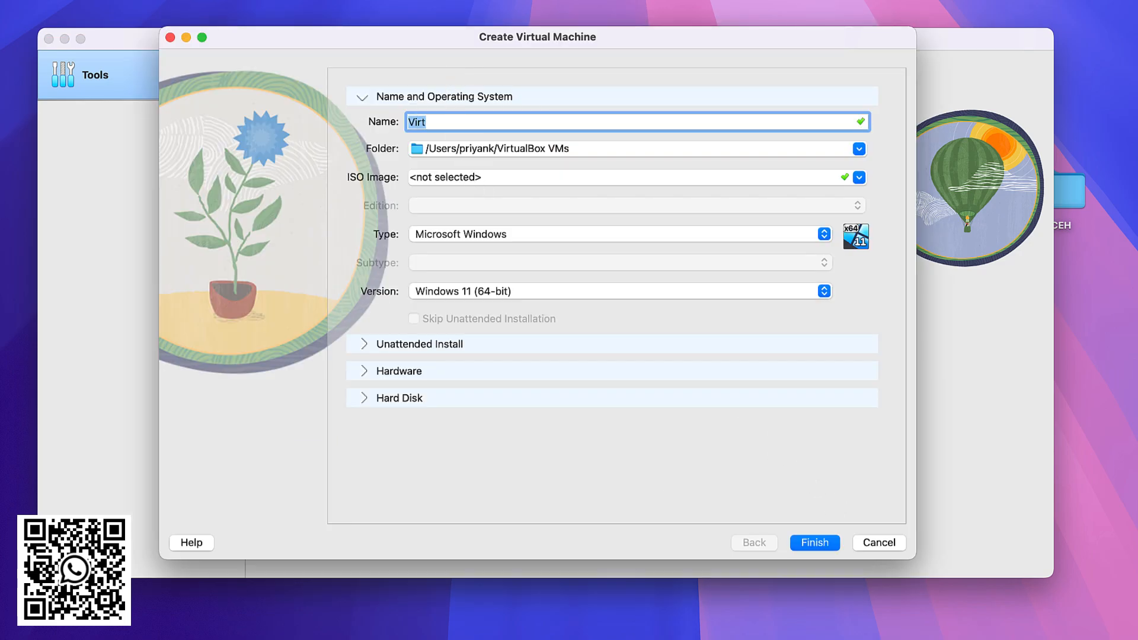
type("dows 10")
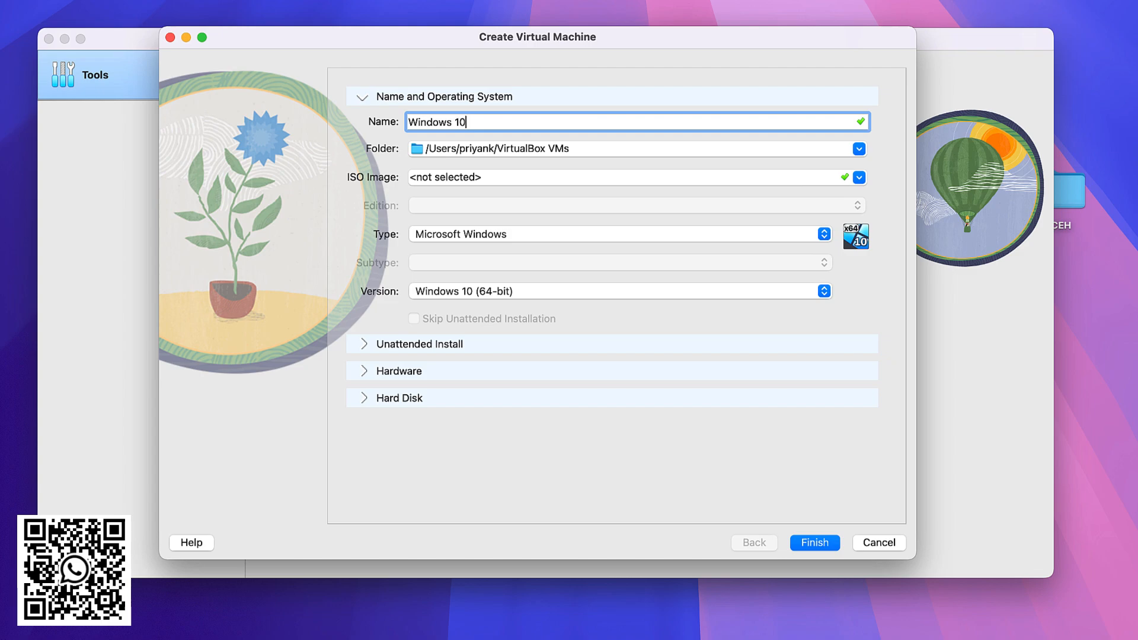
Step: Set the ISO image to 19045.2006.220908-0225.22h2_release_svc_refresh_CLIENTENTERPRISEEVAL_OEMRET_x64FRE_en-us.iso from the Tools and More folder
left_click(493, 171)
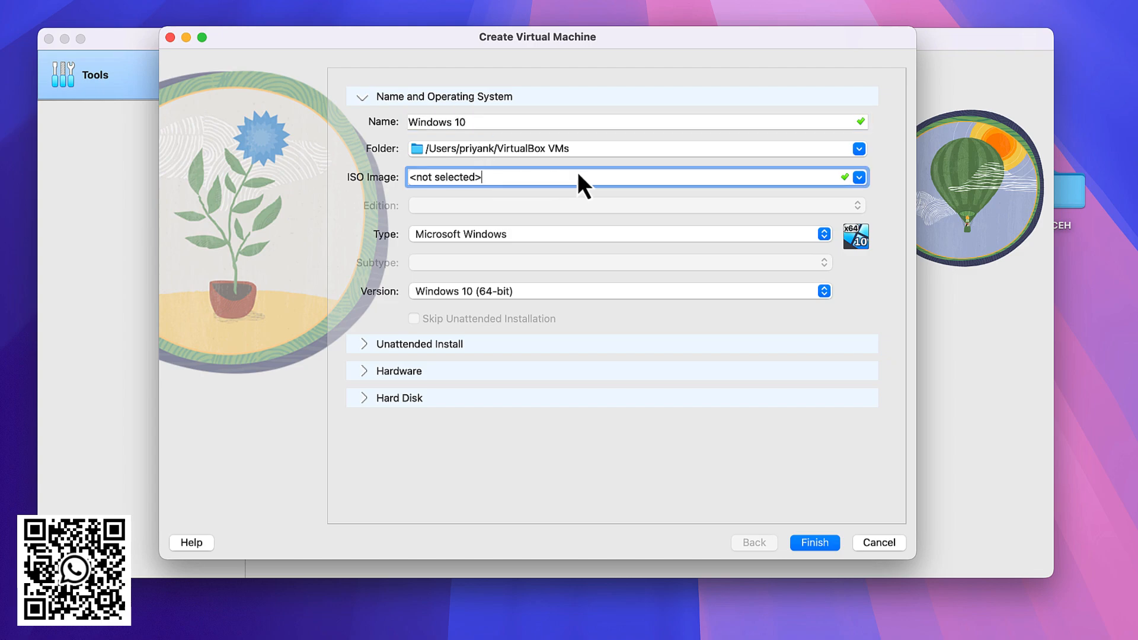
left_click(859, 178)
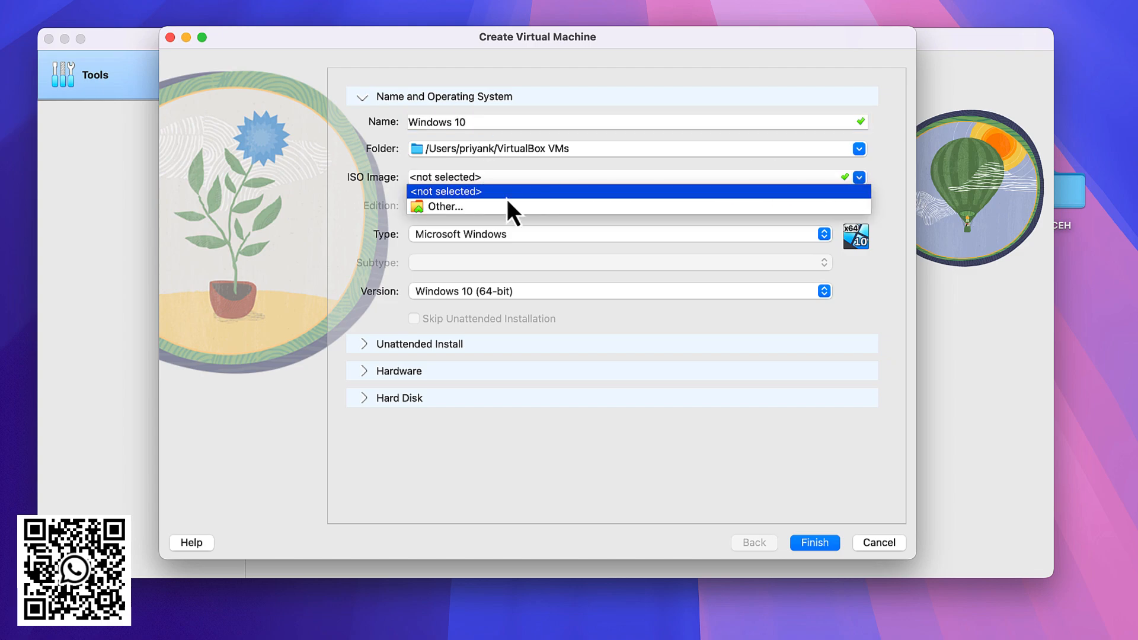
left_click(433, 208)
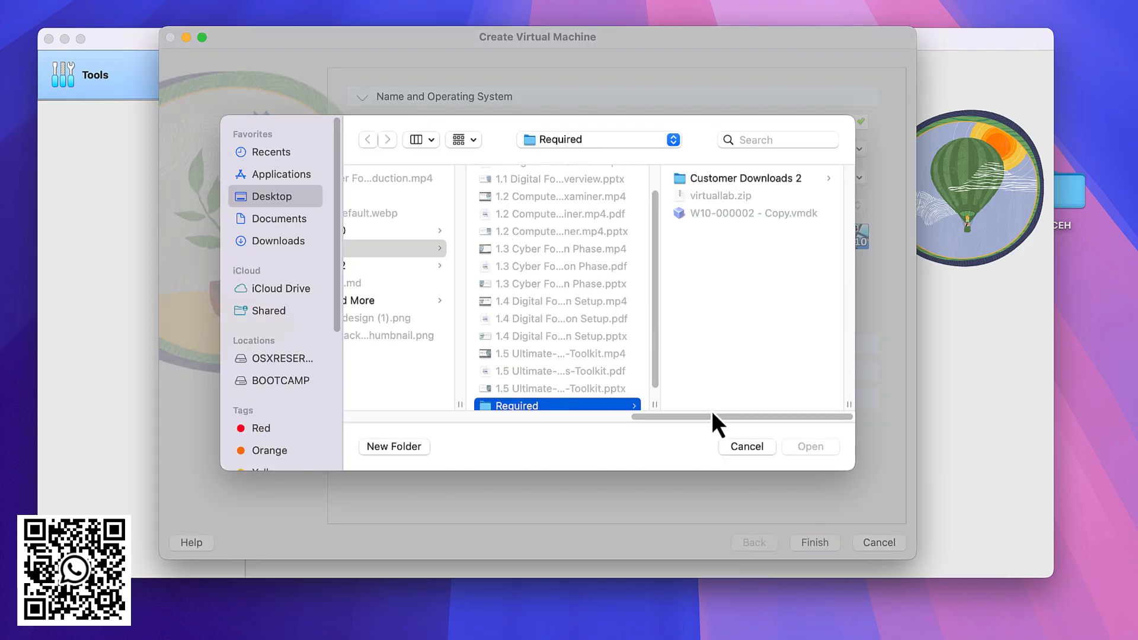
left_click_drag(711, 417, 632, 411)
left_click(527, 301)
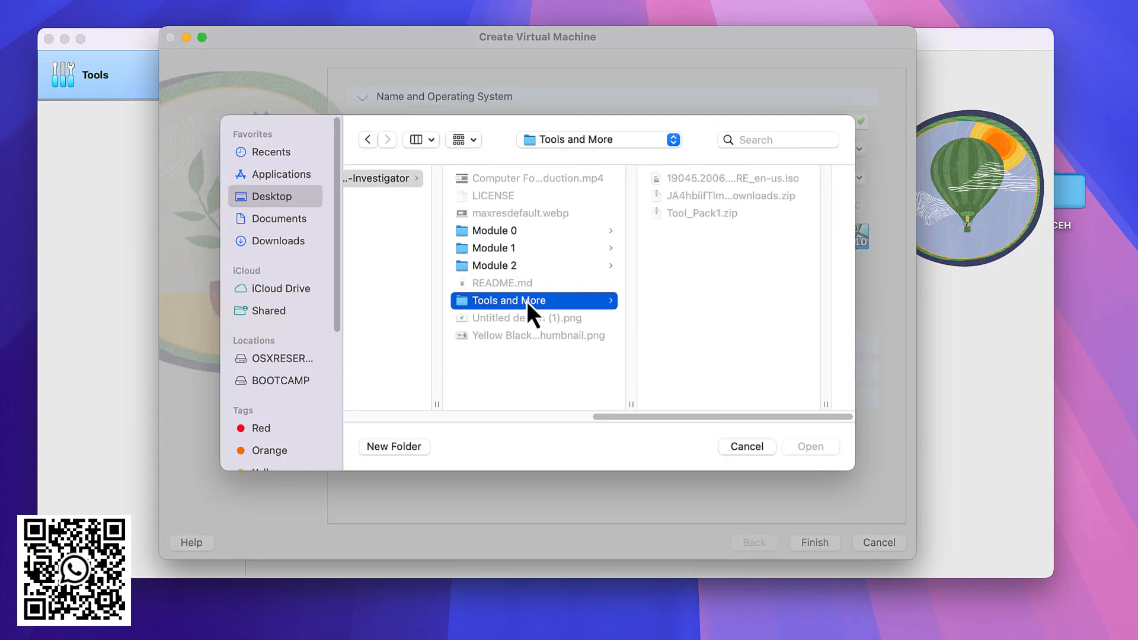
double_click(706, 179)
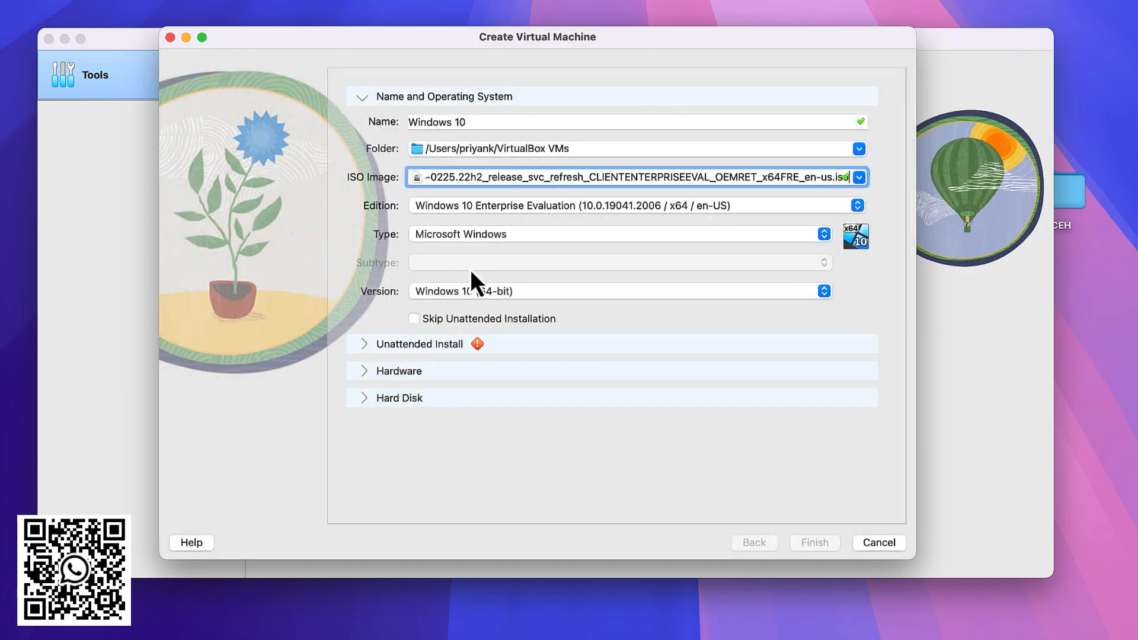
Step: Review the available operating system types and versions, plus the unattended install and hardware sections of the new machine
left_click(514, 233)
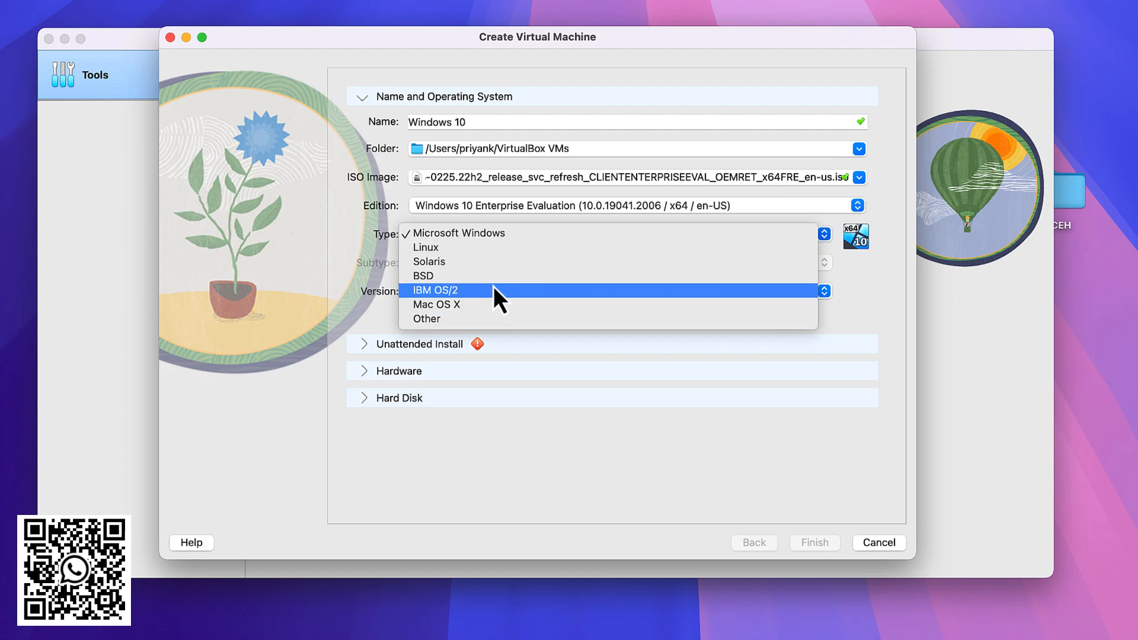
left_click(514, 454)
left_click(465, 290)
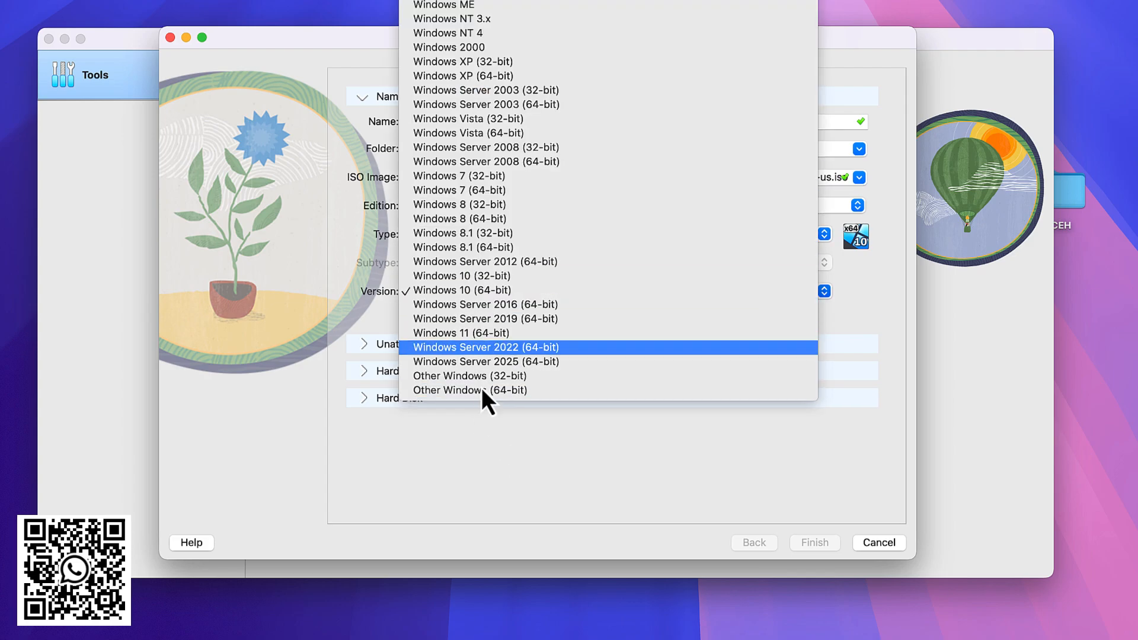
left_click(364, 345)
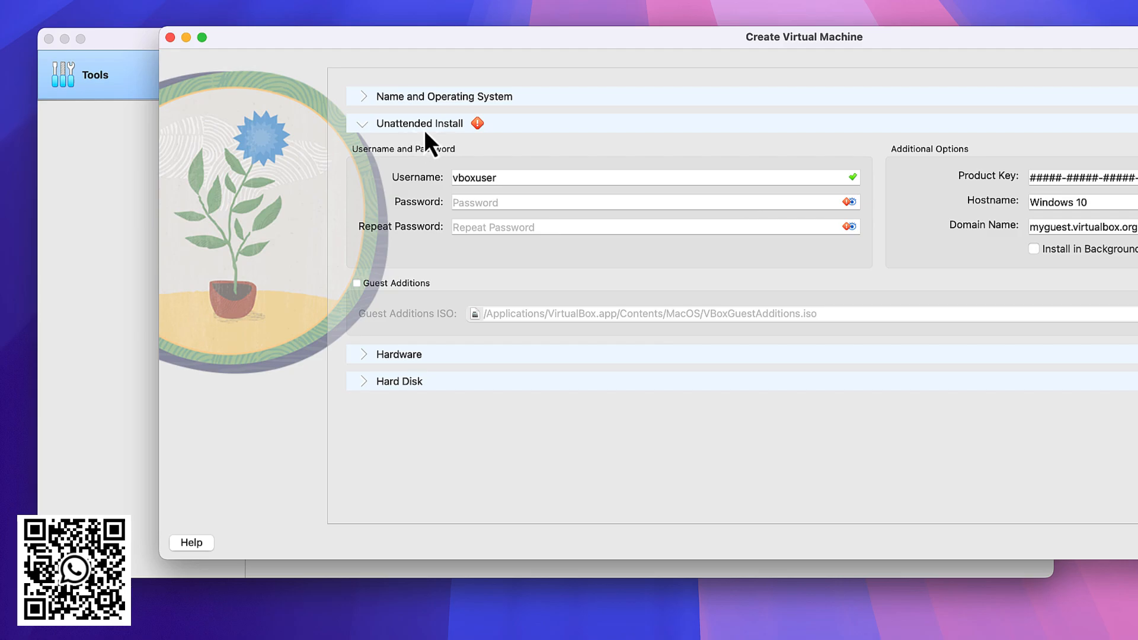
left_click(368, 354)
Step: Set the new virtual hard disk's file type to VMDK (Virtual Machine Disk)
left_click(364, 302)
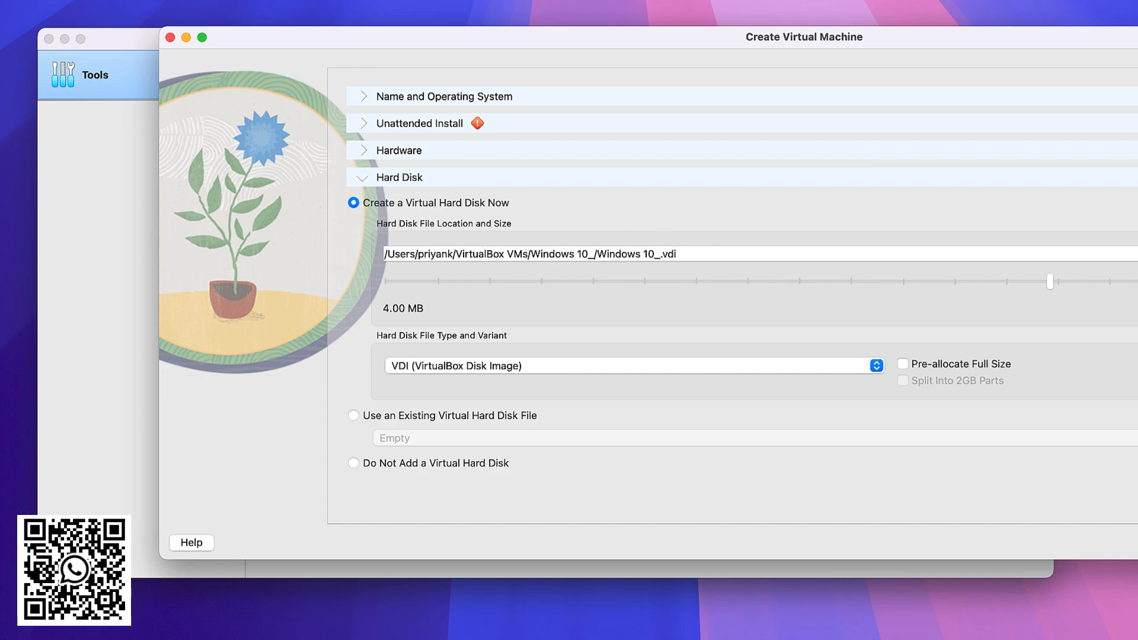
left_click(598, 254)
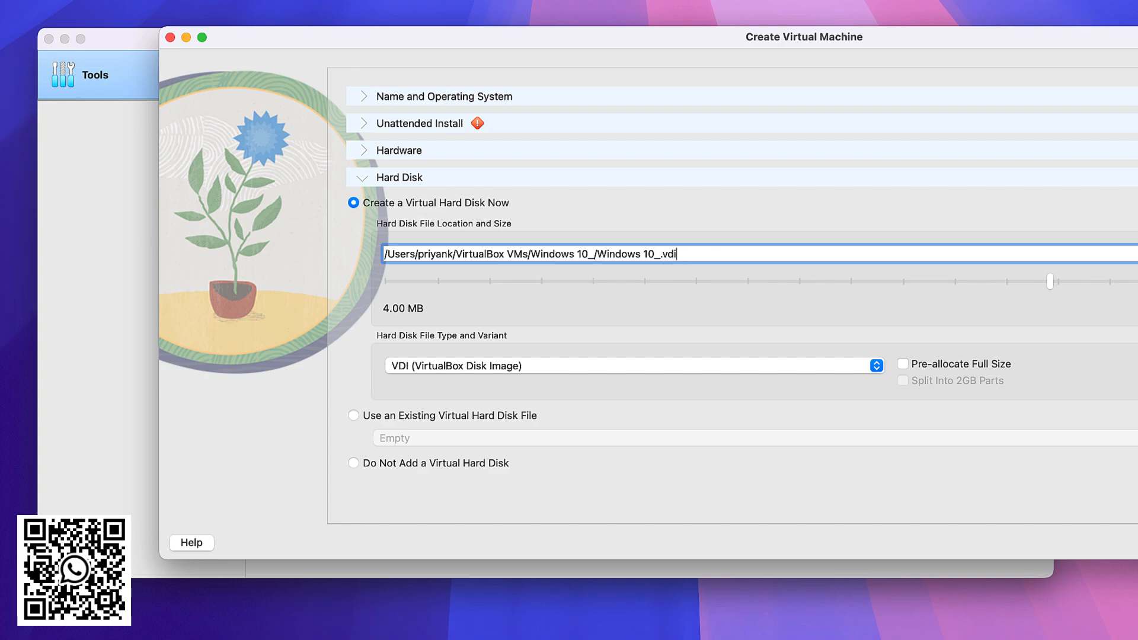
left_click(497, 369)
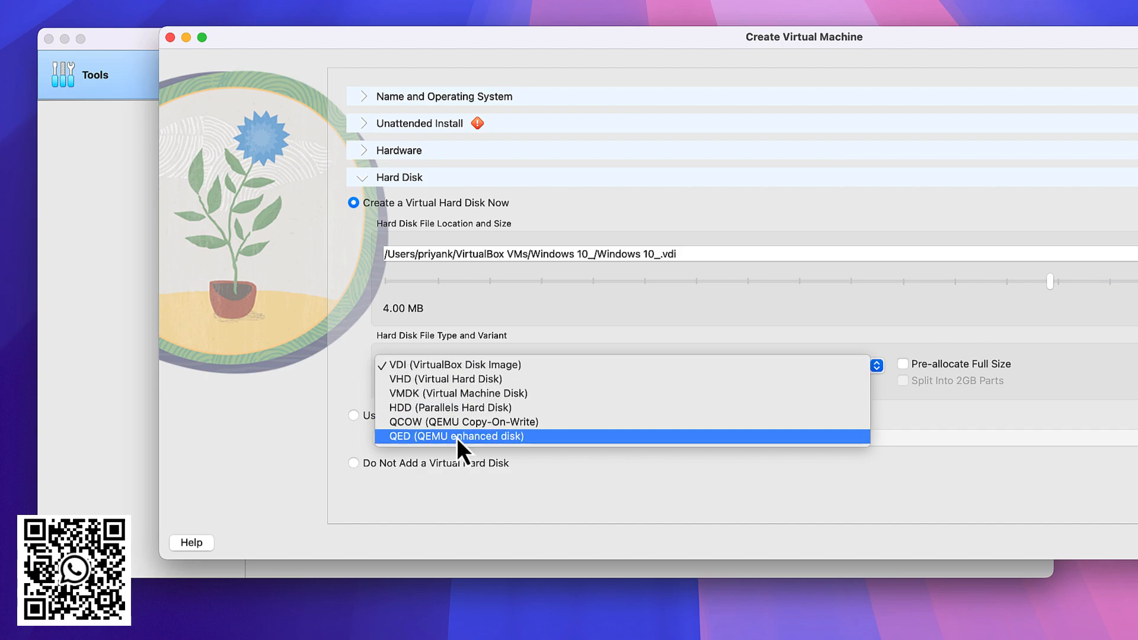
left_click(453, 395)
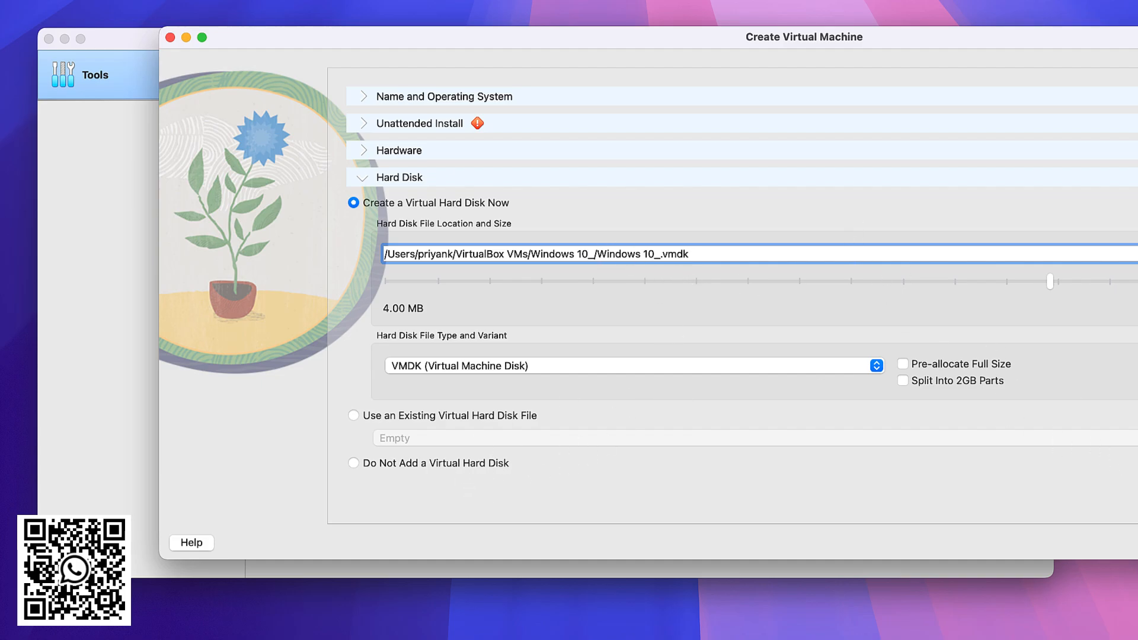
Step: Enable Skip Unattended Installation for the Windows 10 machine and finish creating it
left_click(444, 125)
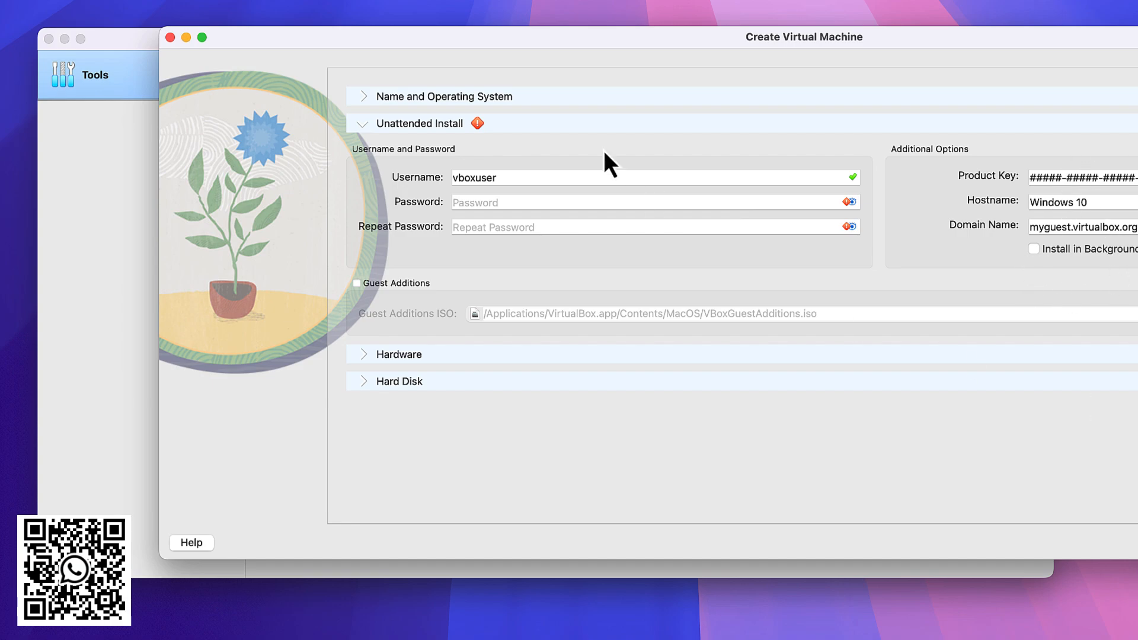
left_click(364, 100)
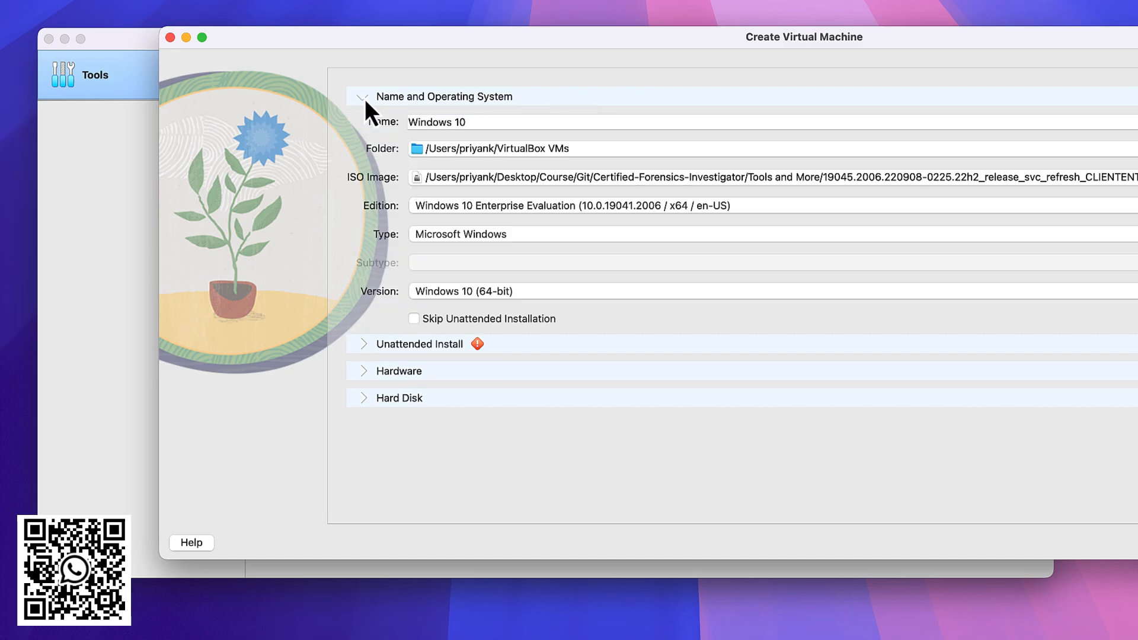
left_click(423, 321)
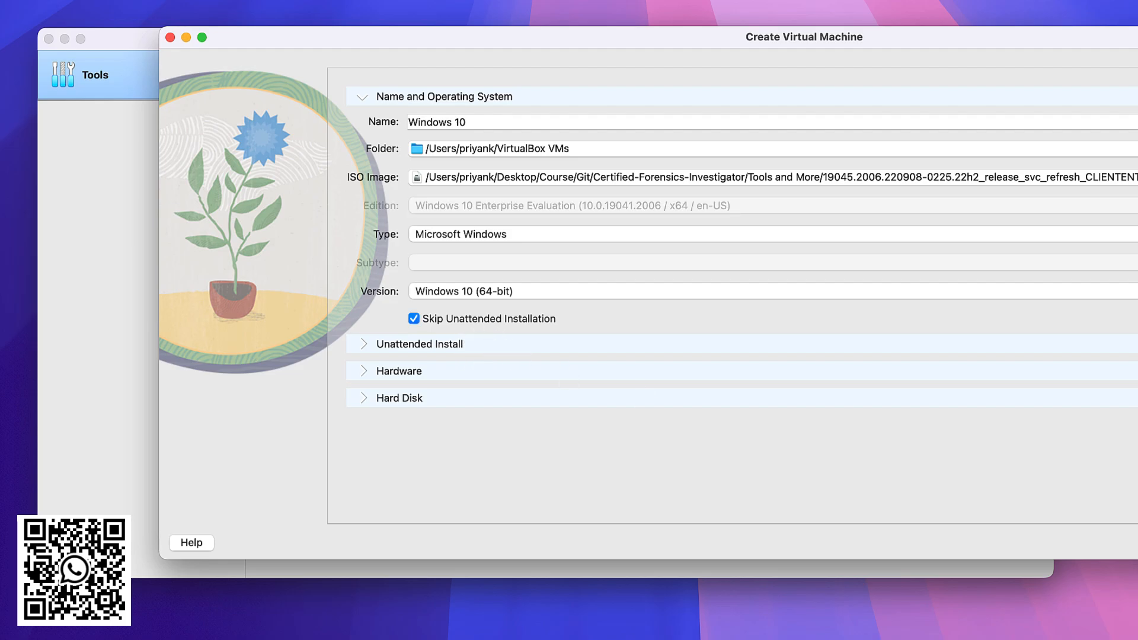
key("Return")
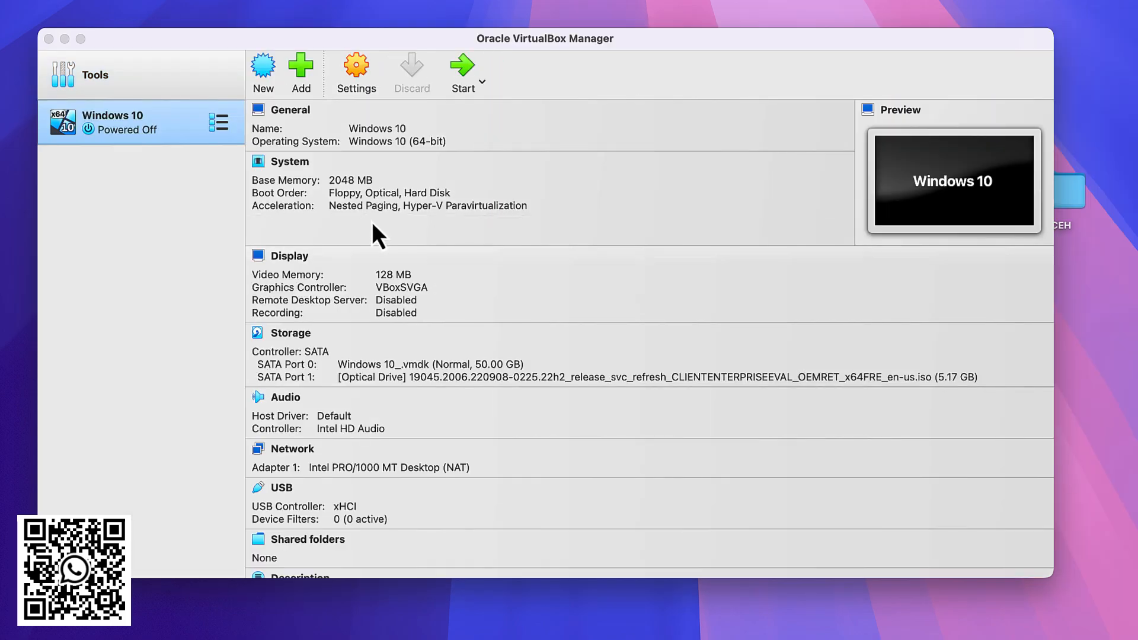
Step: Start the Windows 10 virtual machine and check which tool views are available for it
left_click(467, 72)
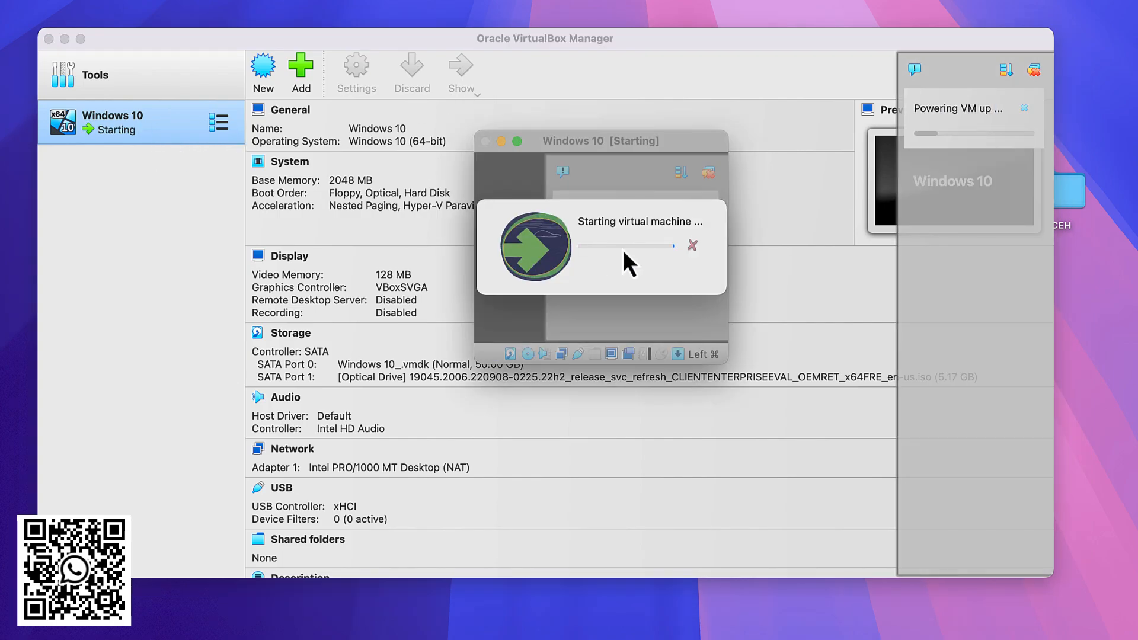
left_click(217, 123)
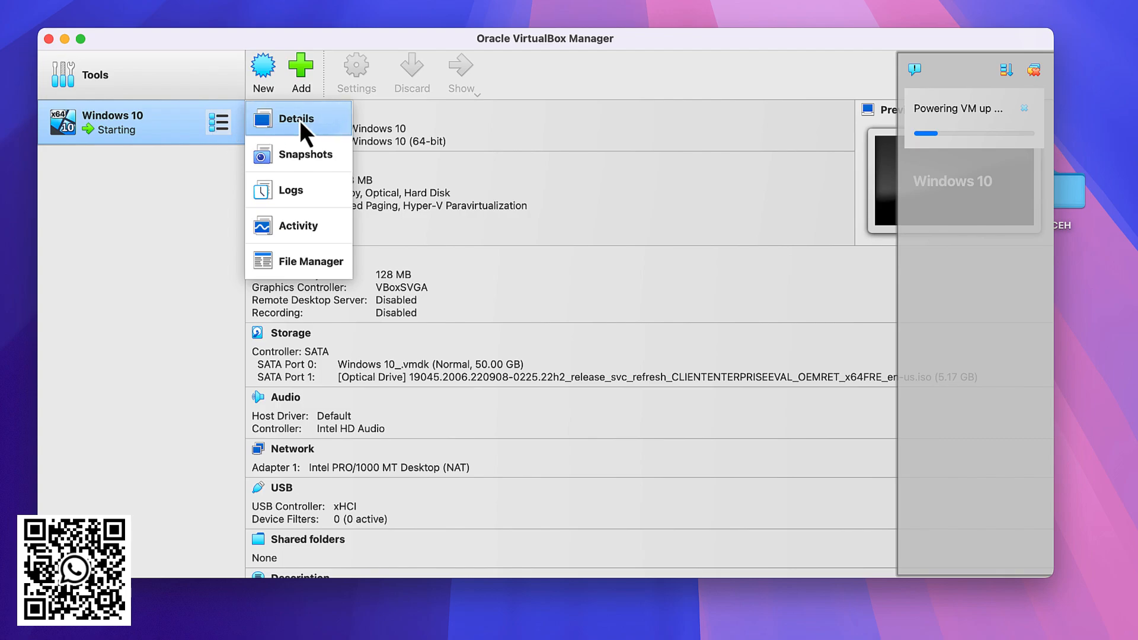
left_click(185, 126)
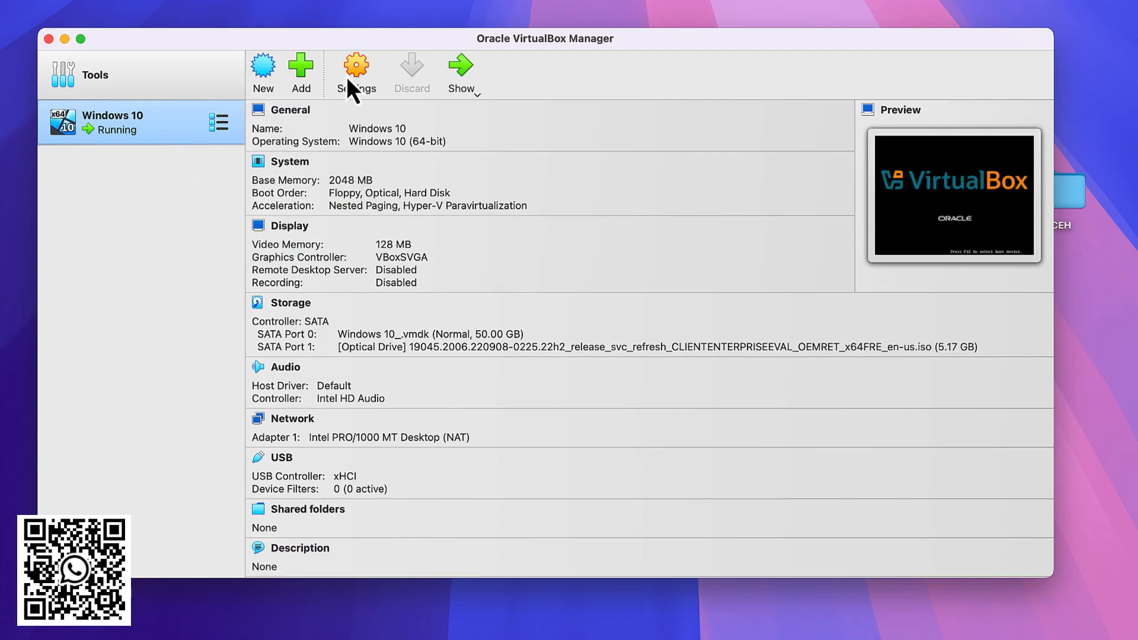
Step: Open the running Windows 10 machine's settings and review the System, Display and Storage sections
key("super+s")
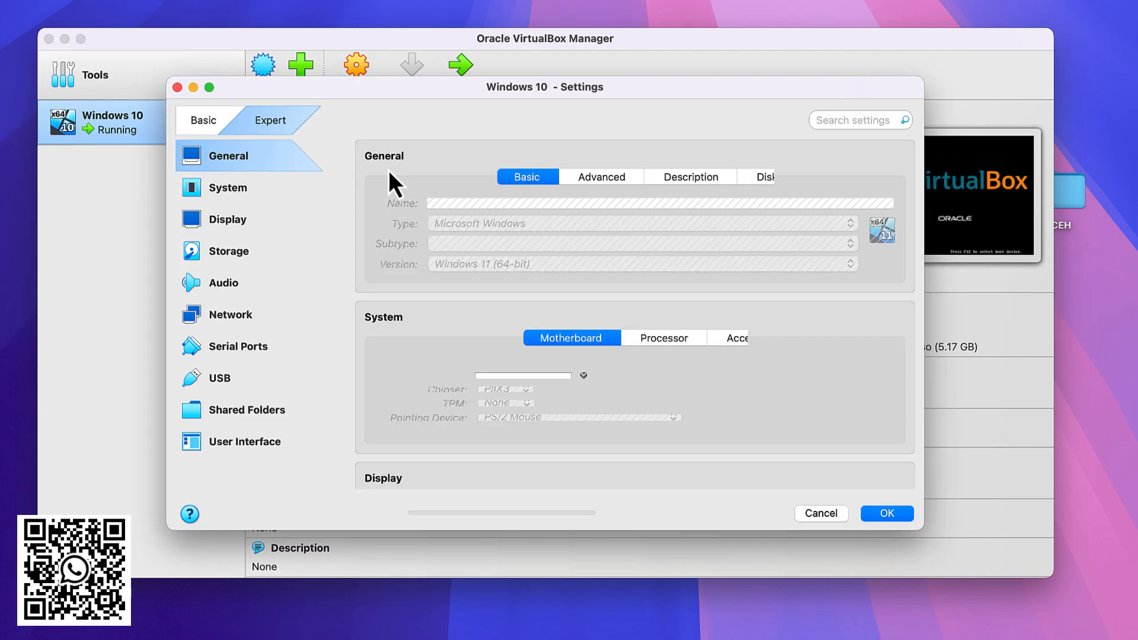
scroll(579, 255, "down", 5)
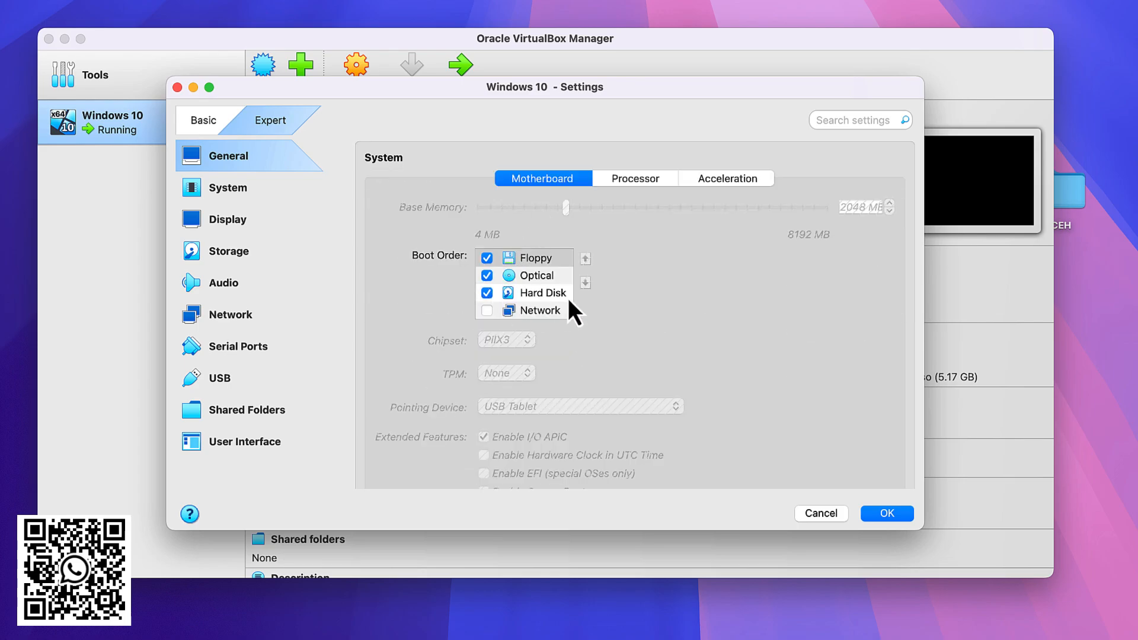
scroll(543, 280, "down", 10)
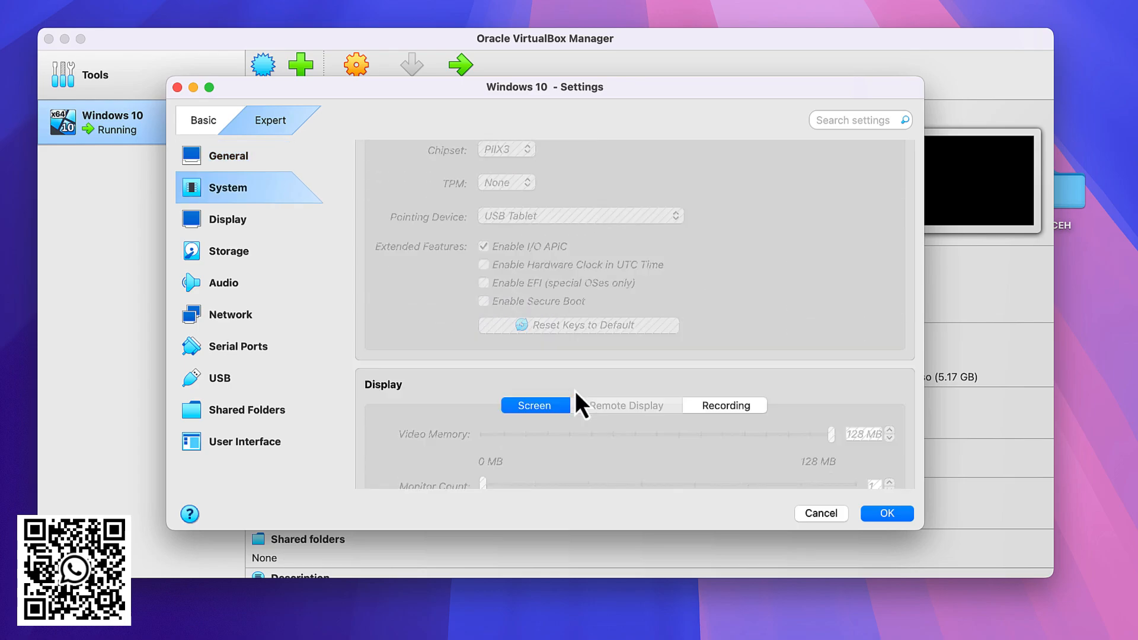
scroll(581, 269, "down", 3)
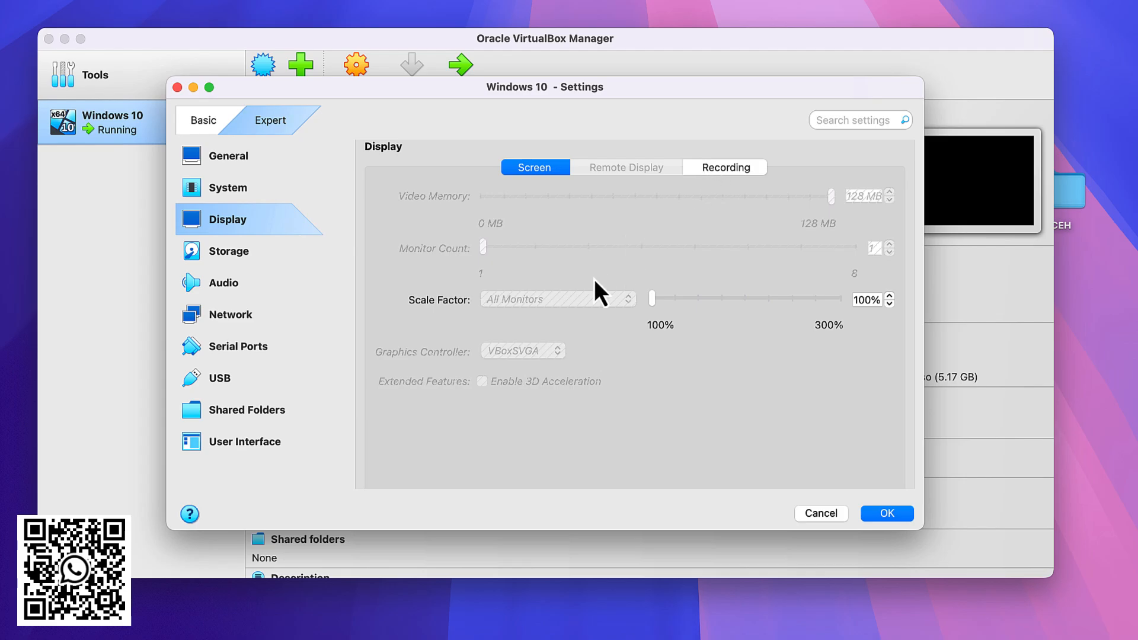
scroll(534, 282, "down", 5)
scroll(474, 272, "down", 5)
scroll(493, 261, "up", 2)
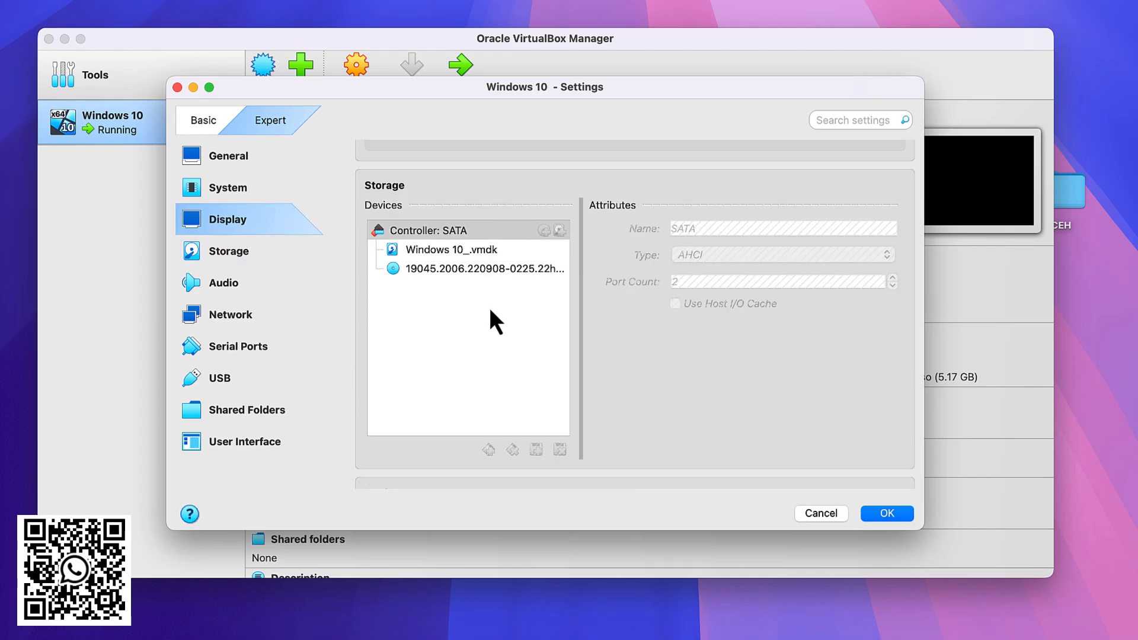
Step: Examine the Audio and Network sections, including which attachment types are offered for network Adapter 1
scroll(439, 296, "down", 8)
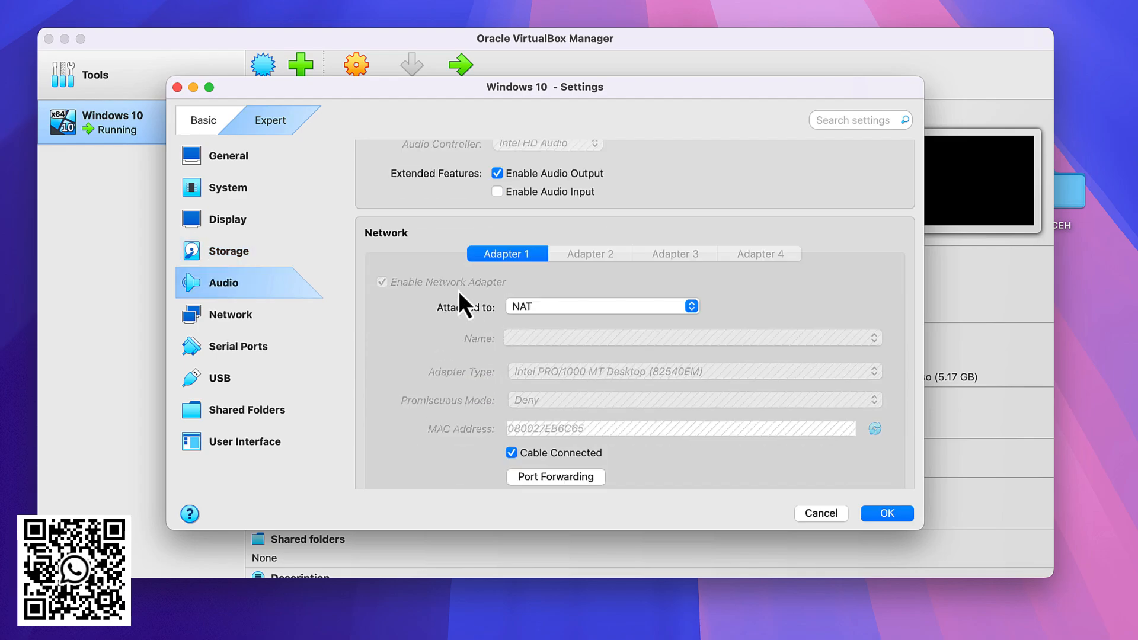
scroll(486, 285, "down", 2)
scroll(510, 261, "up", 2)
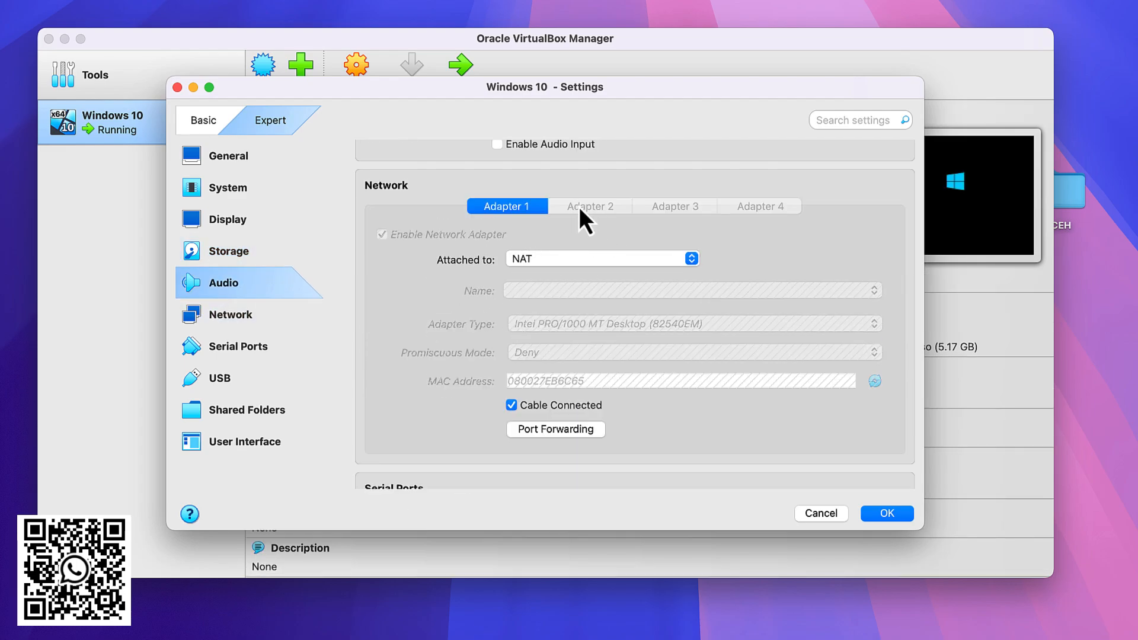
left_click(568, 259)
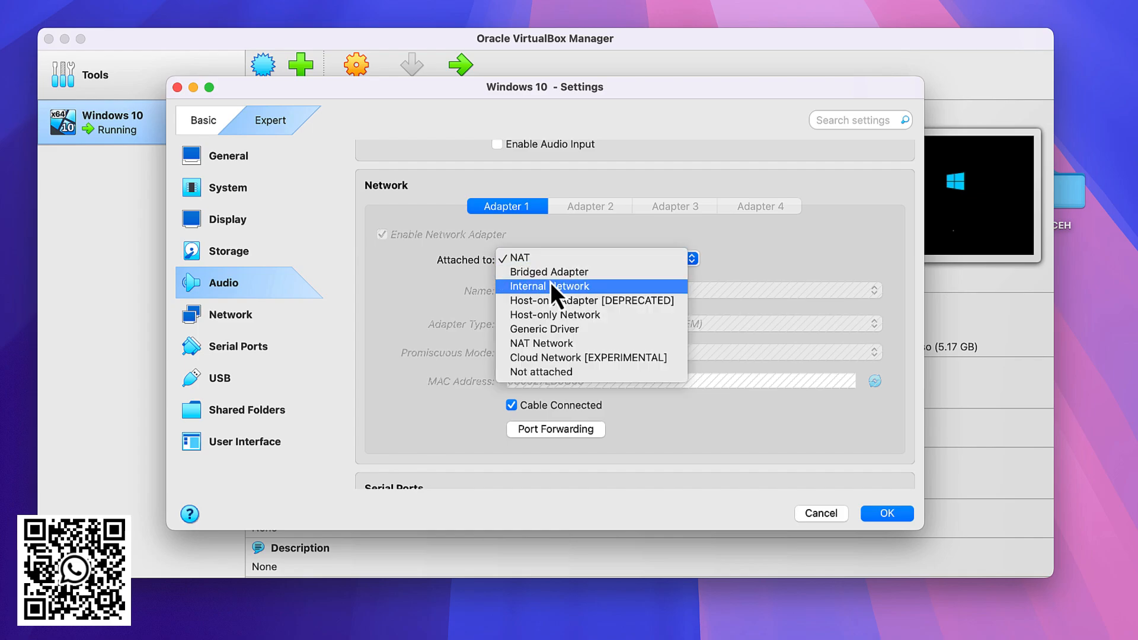
left_click(780, 256)
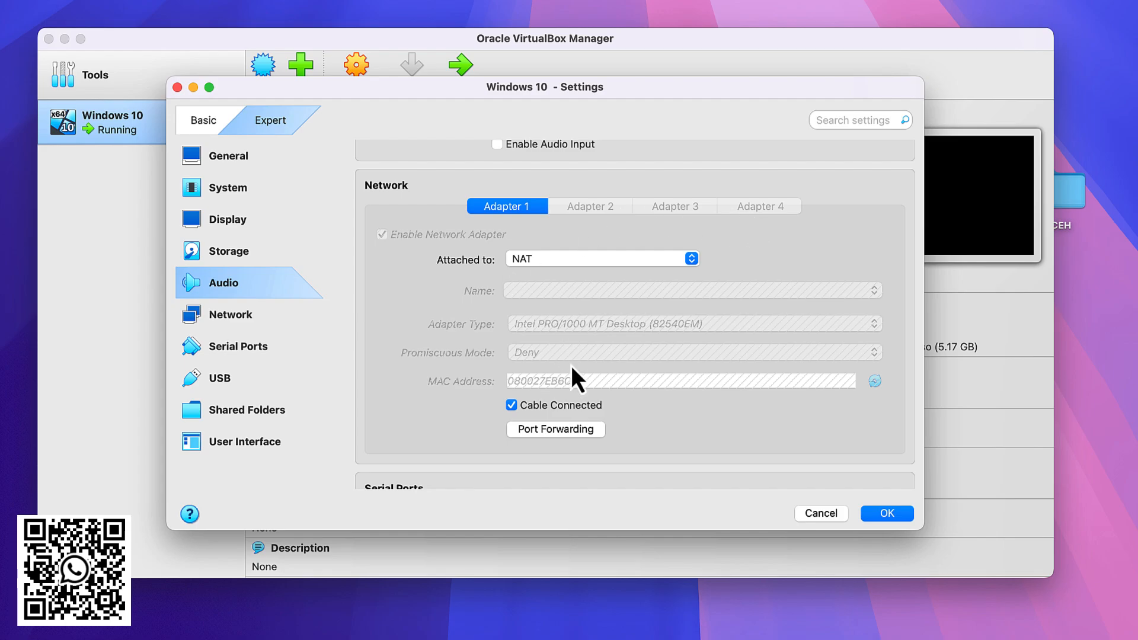
Step: Review the Serial Ports section and the USB controller and device filter options of the machine
scroll(571, 366, "down", 5)
scroll(633, 405, "up", 2)
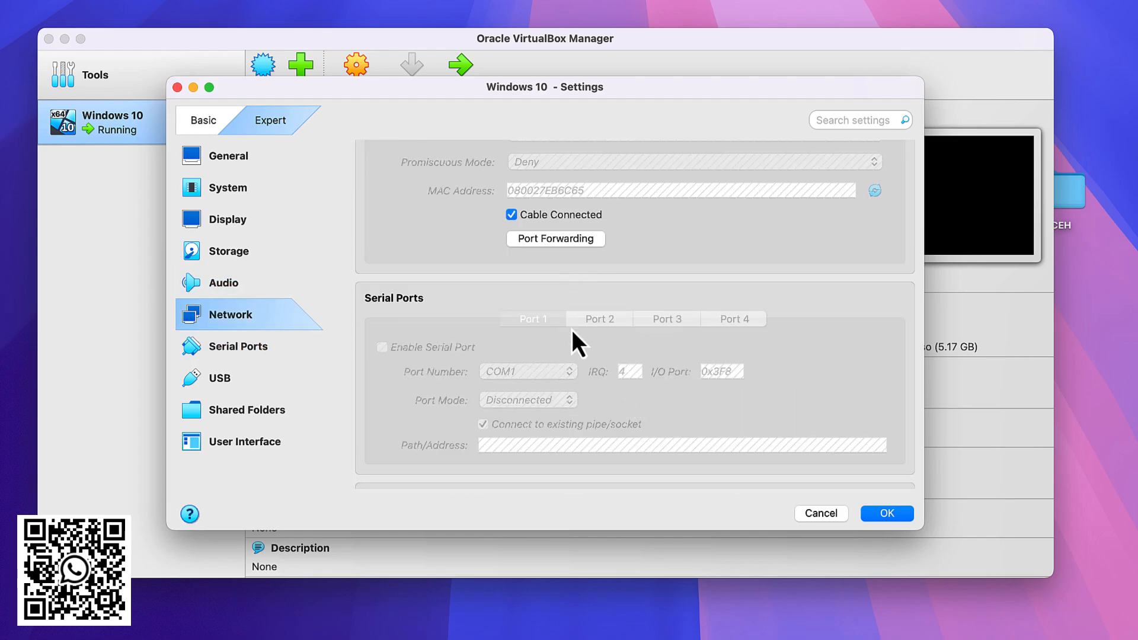
scroll(599, 350, "down", 2)
scroll(566, 368, "down", 6)
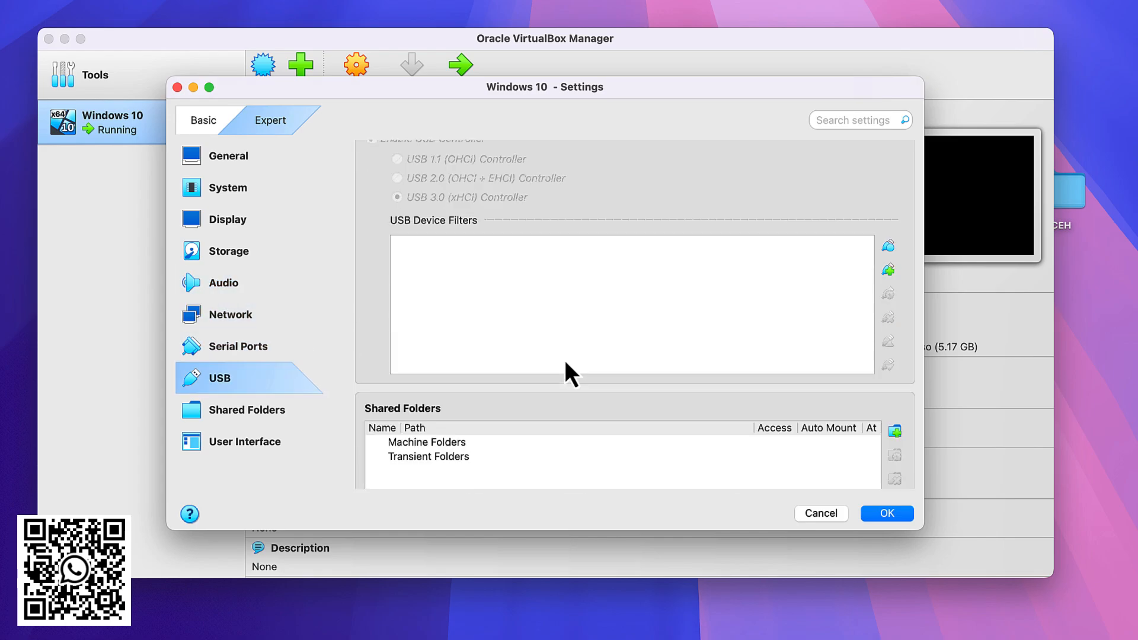
scroll(457, 267, "up", 2)
scroll(828, 367, "up", 2)
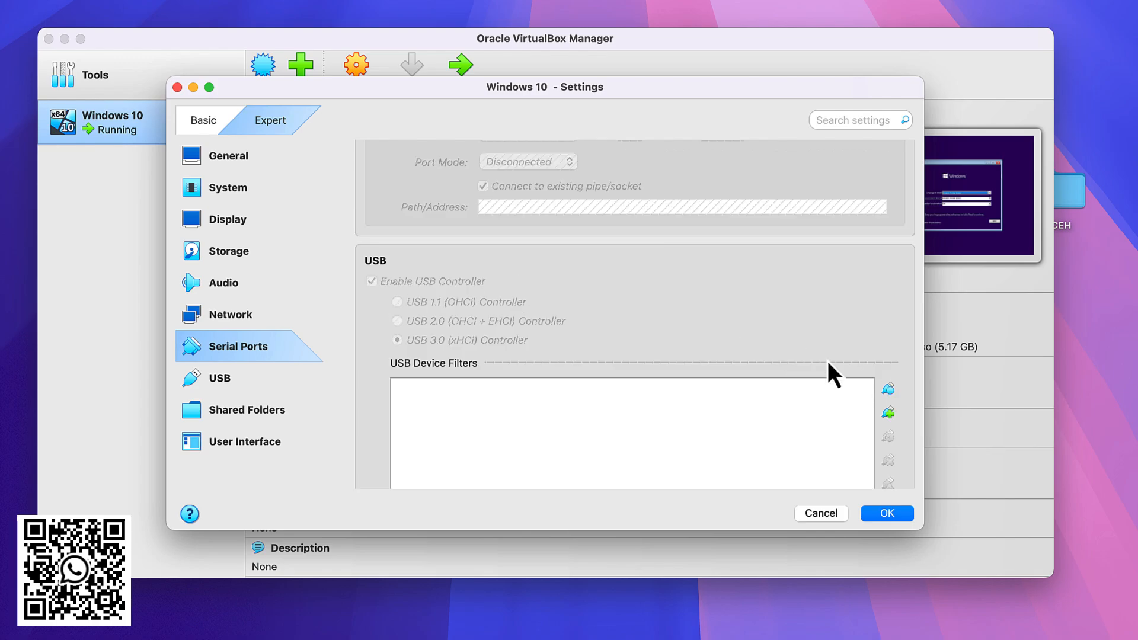
scroll(735, 350, "down", 2)
scroll(735, 356, "down", 2)
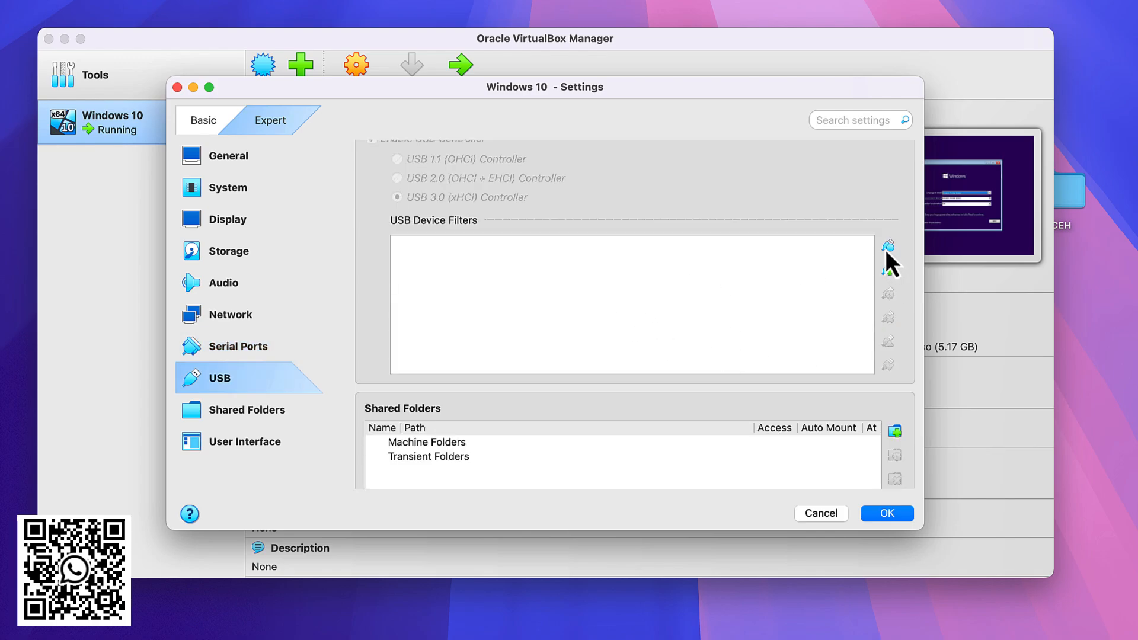
Step: Review the Shared Folders section and the available user interface visual states, and close the machine's settings
scroll(611, 356, "down", 3)
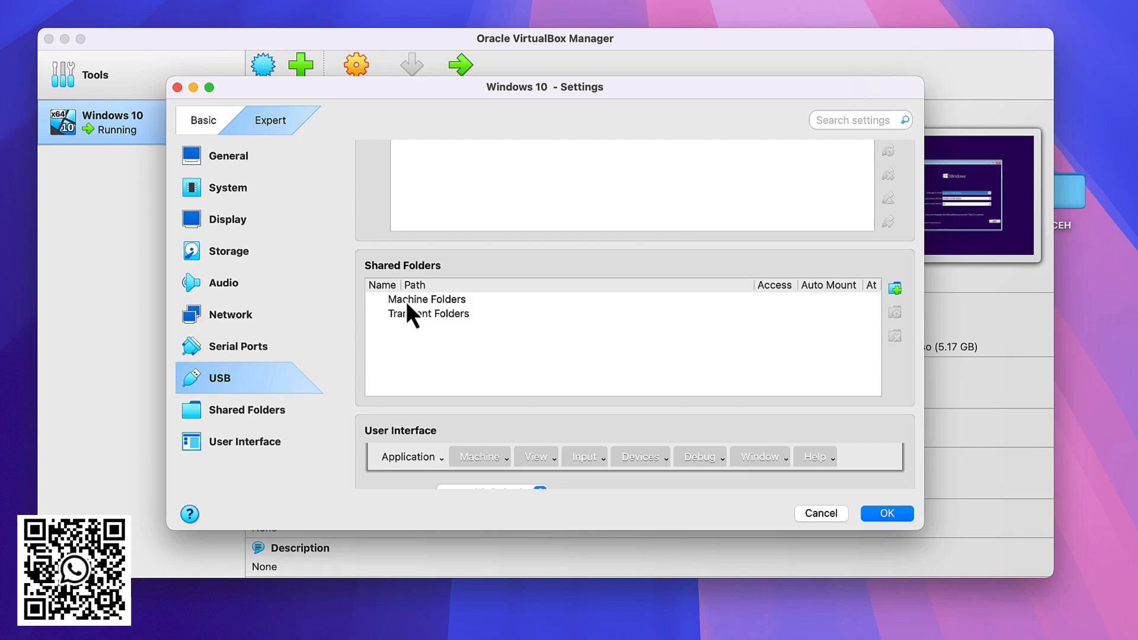
scroll(522, 310, "down", 1)
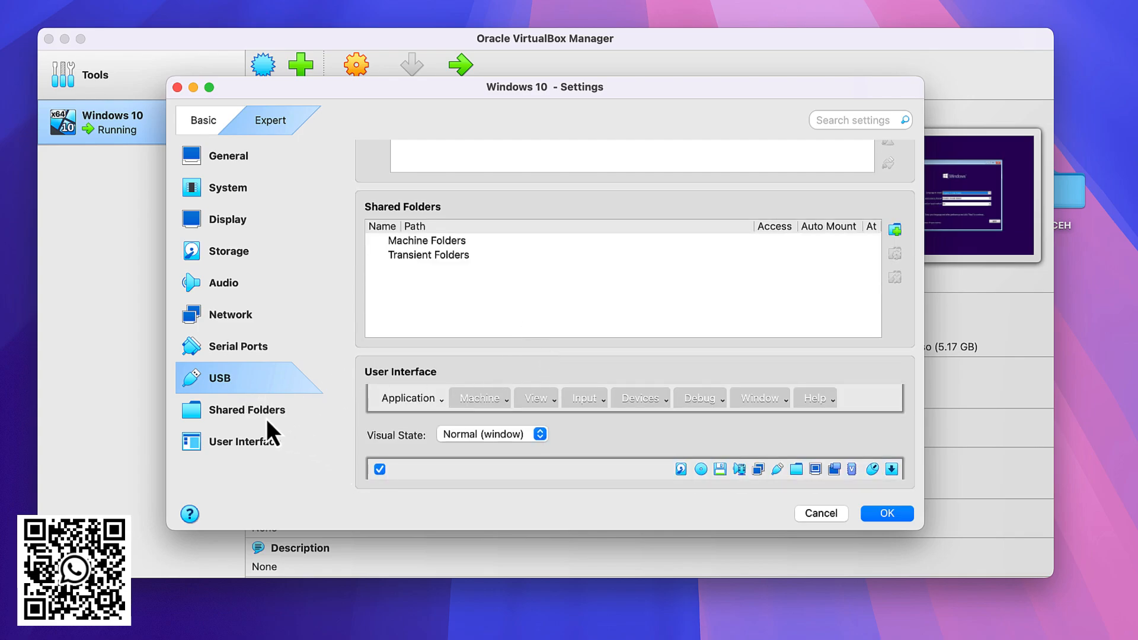
left_click(493, 444)
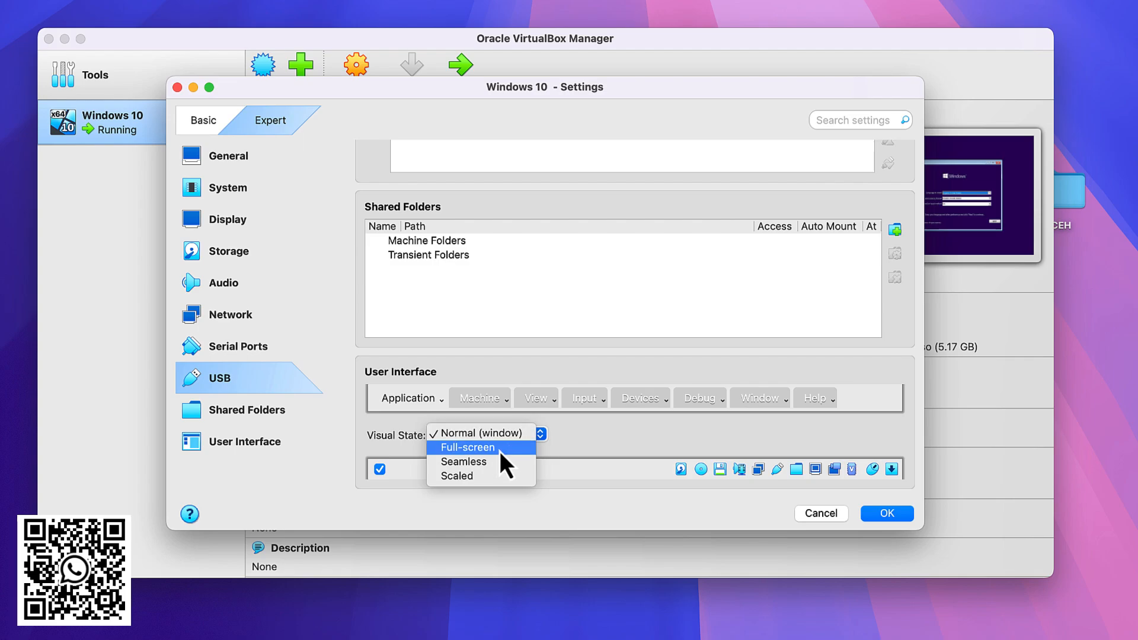
left_click(670, 439)
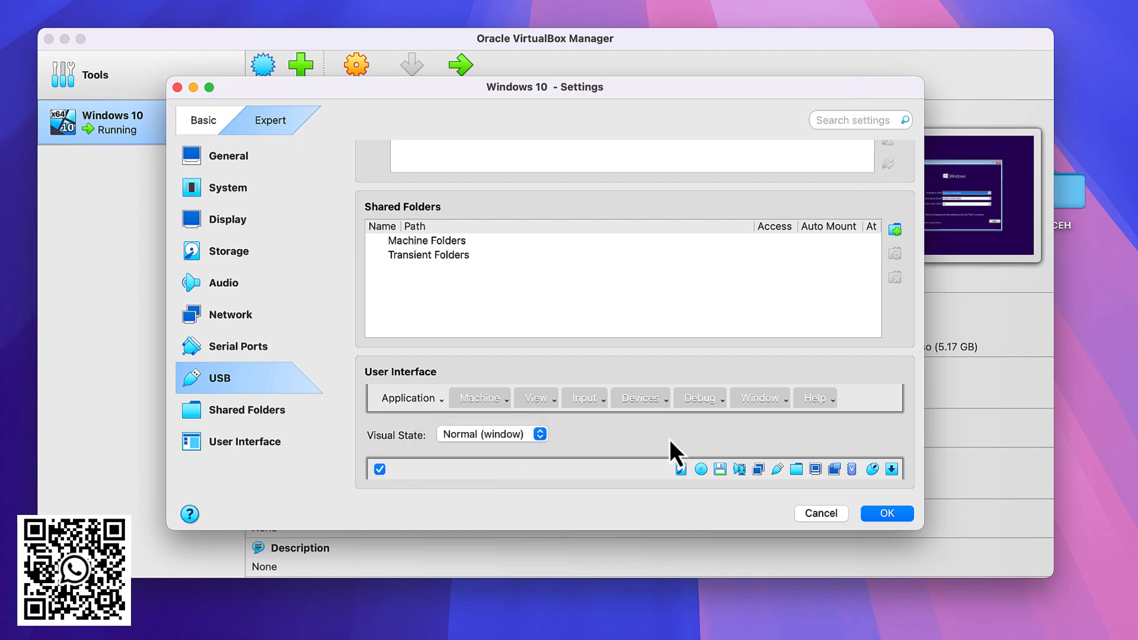
left_click(887, 513)
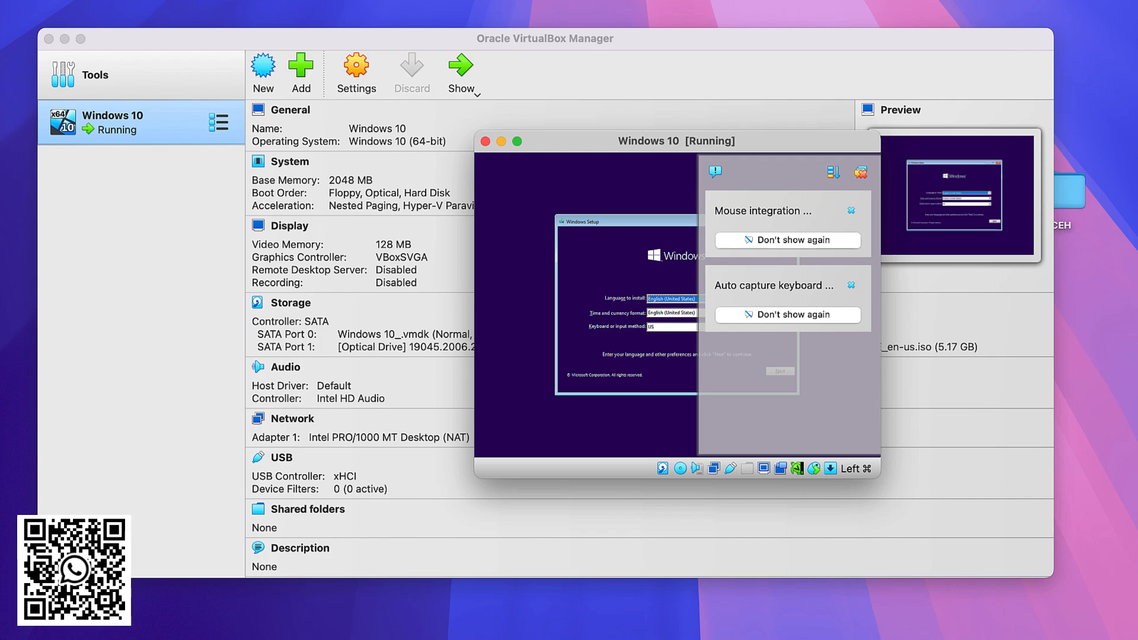
Step: Dismiss the mouse integration notification and enlarge the running Windows 10 machine's window beyond the guest display
left_click(852, 211)
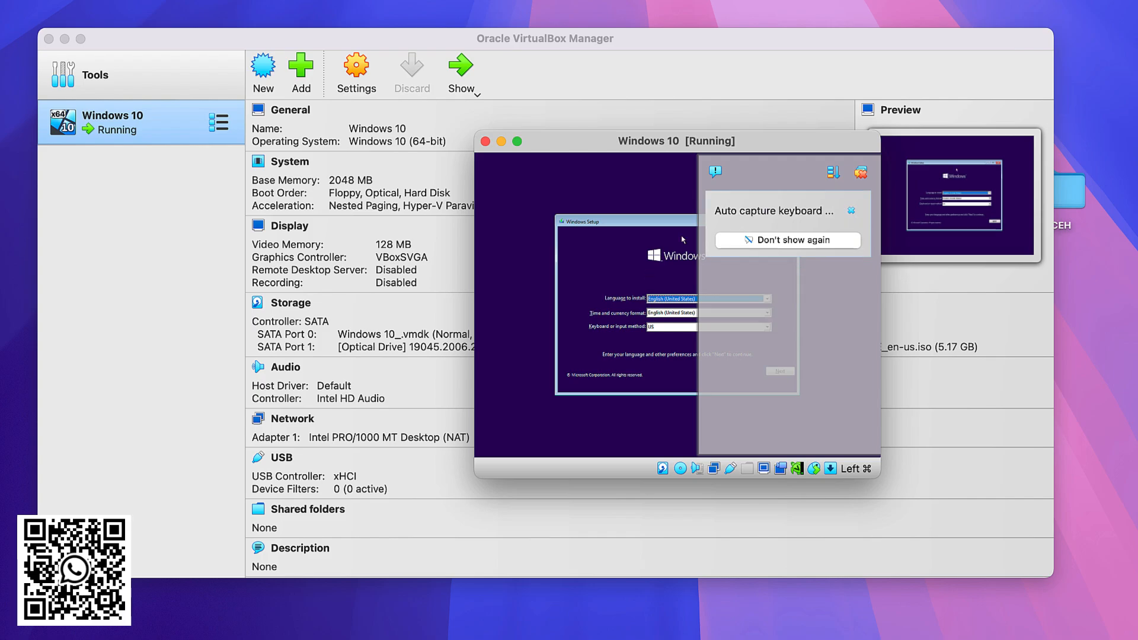
left_click_drag(879, 477, 1137, 639)
left_click_drag(914, 146, 611, 0)
left_click_drag(1108, 512, 1137, 584)
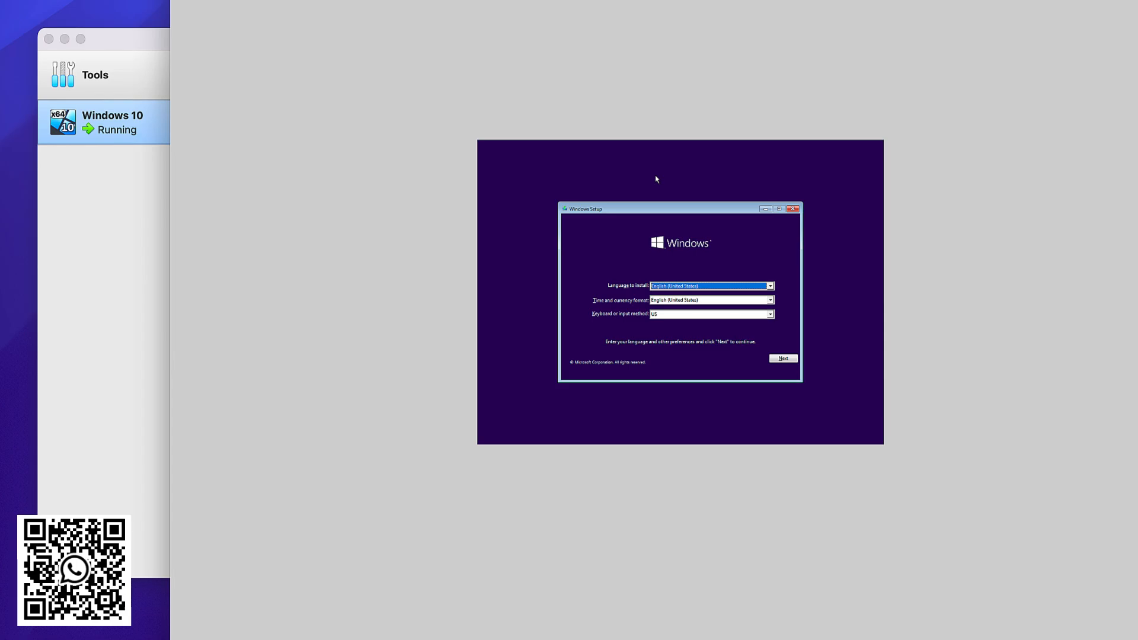
Step: Try to shut down the Windows 10 machine by sending it the shutdown signal
key("super+q")
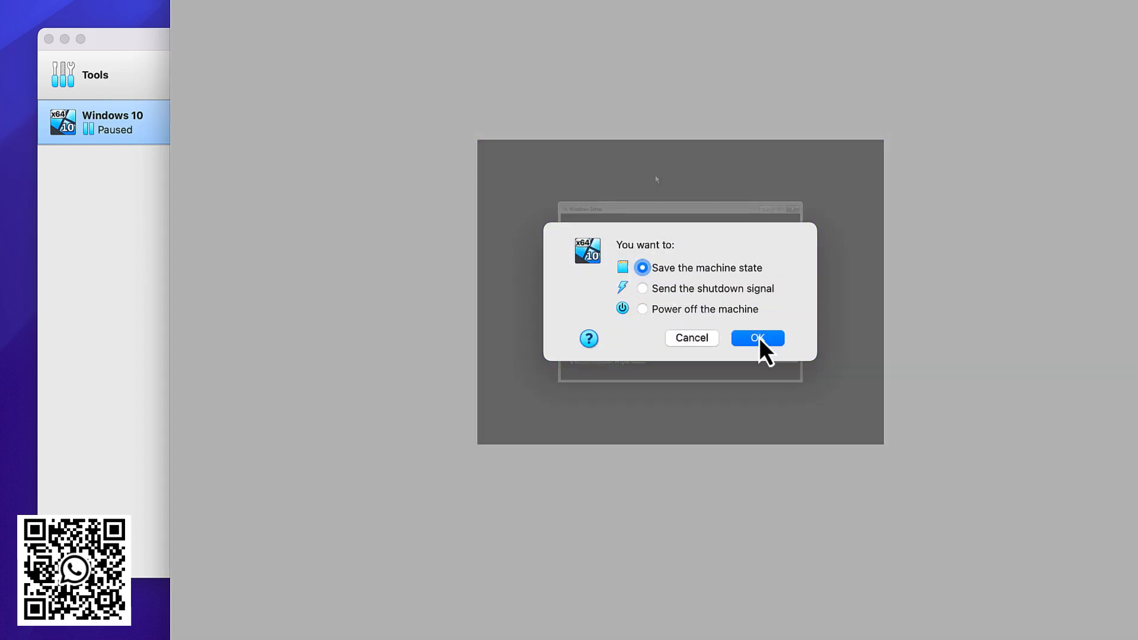
left_click(698, 290)
left_click(773, 343)
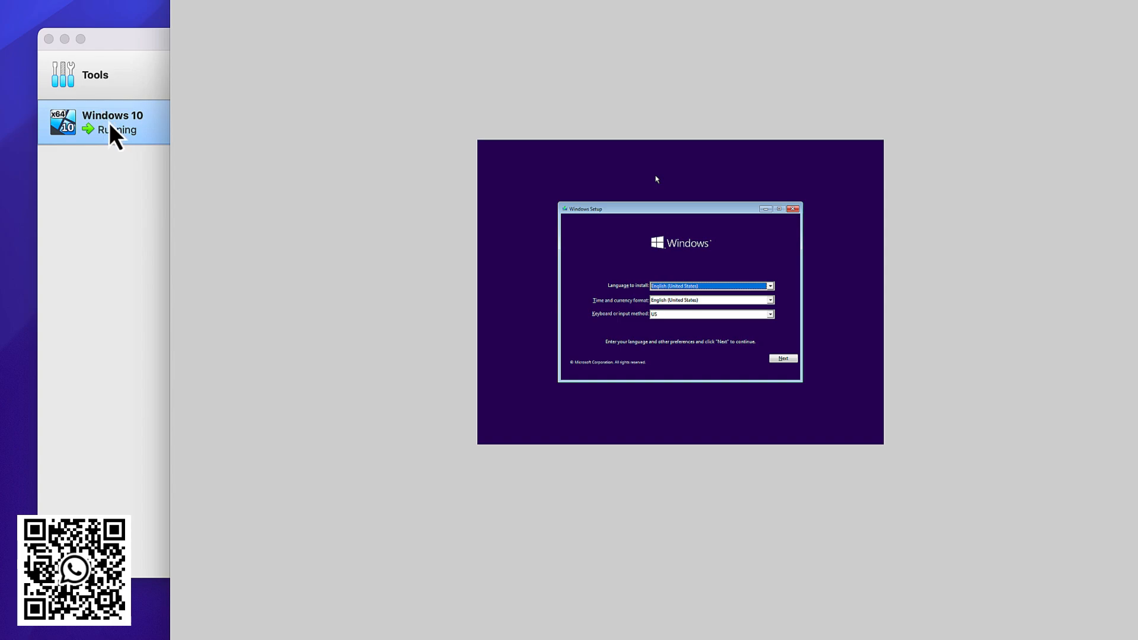
Step: Close the Windows 10 machine using the Power off the machine option
left_click(181, 1)
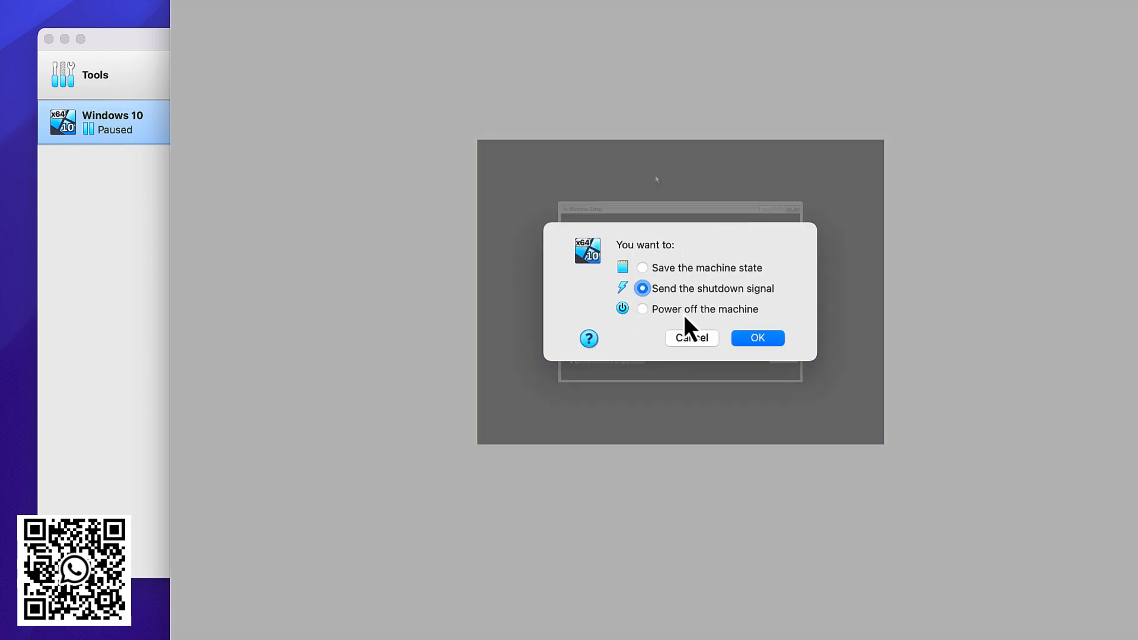
left_click(687, 310)
left_click(765, 343)
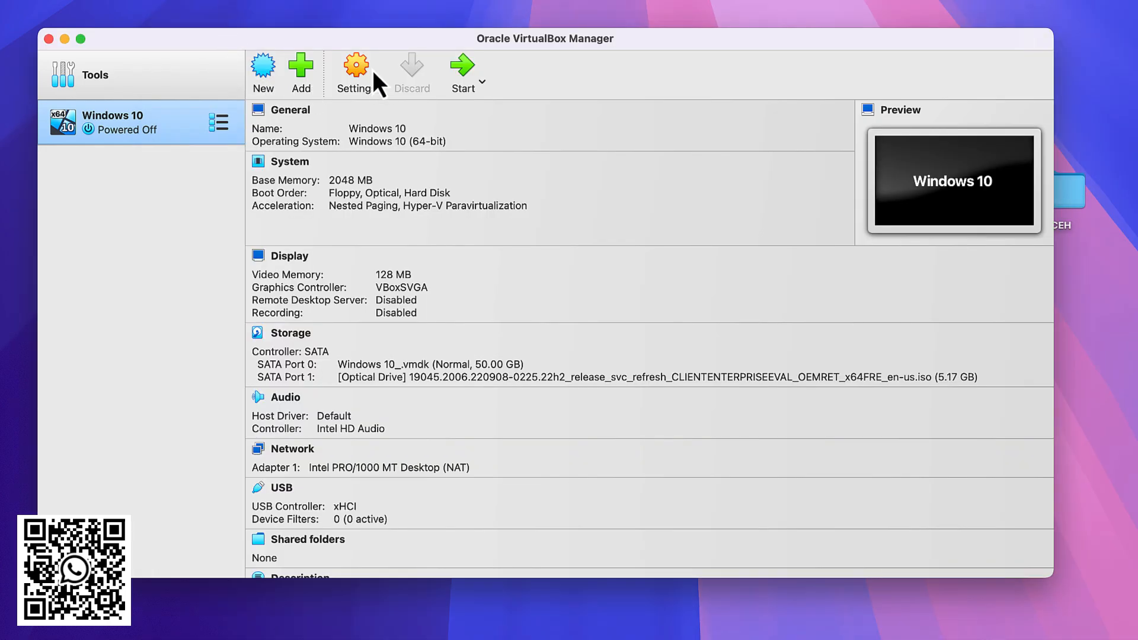
Step: Review the powered-off machine's Display settings with its graphics controller choices, plus its Storage, Audio, Network and USB settings
left_click(365, 66)
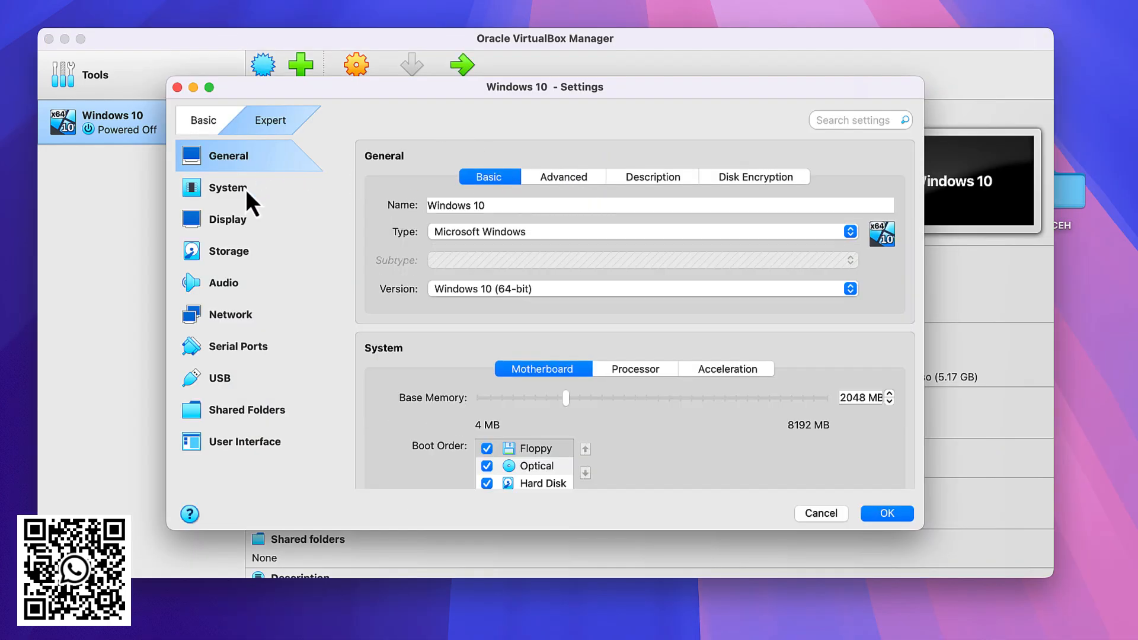
left_click(232, 220)
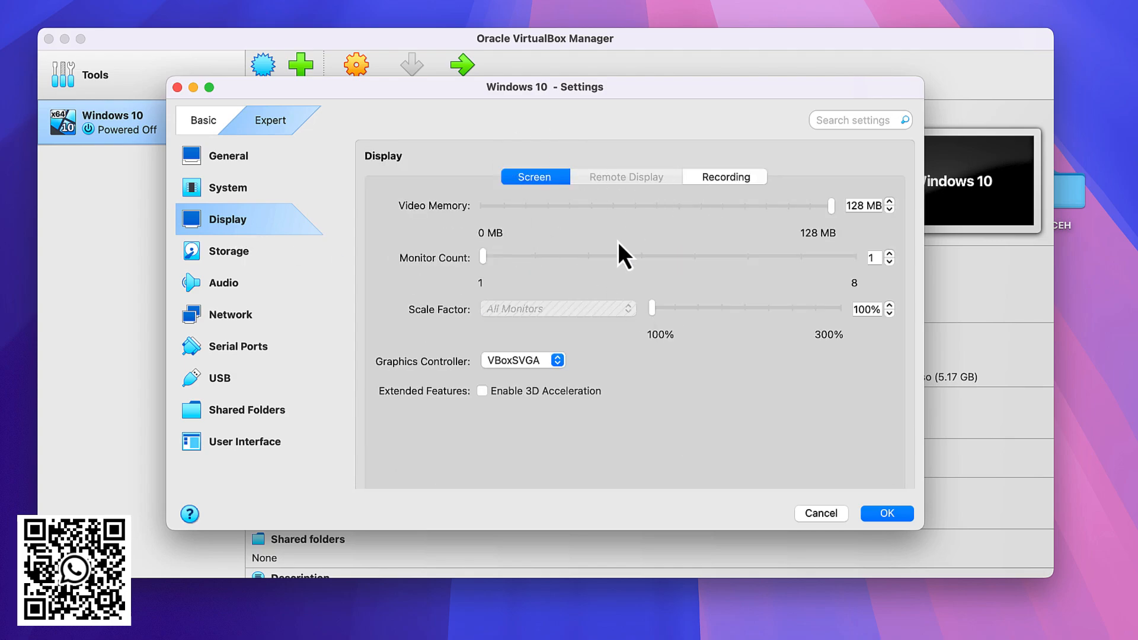
left_click(512, 363)
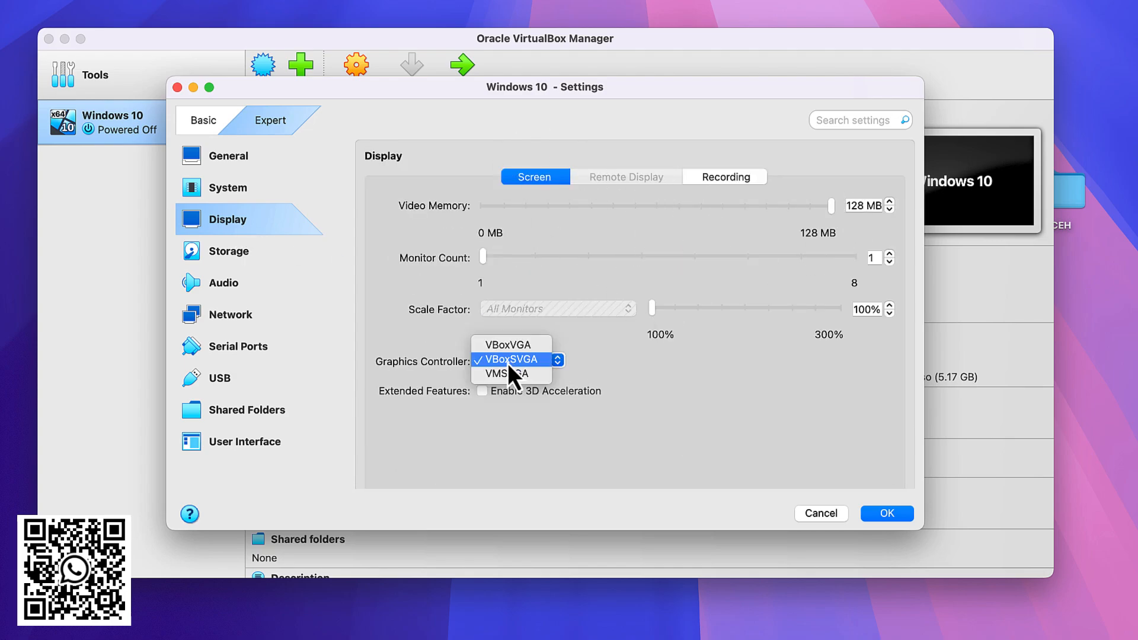
left_click(604, 440)
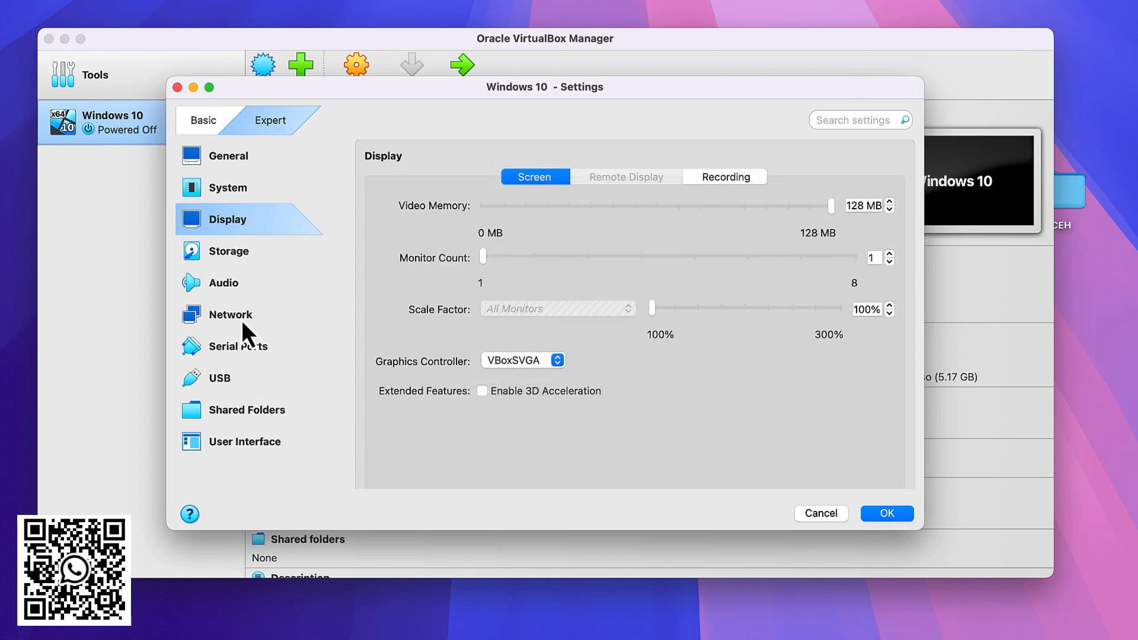
left_click(243, 247)
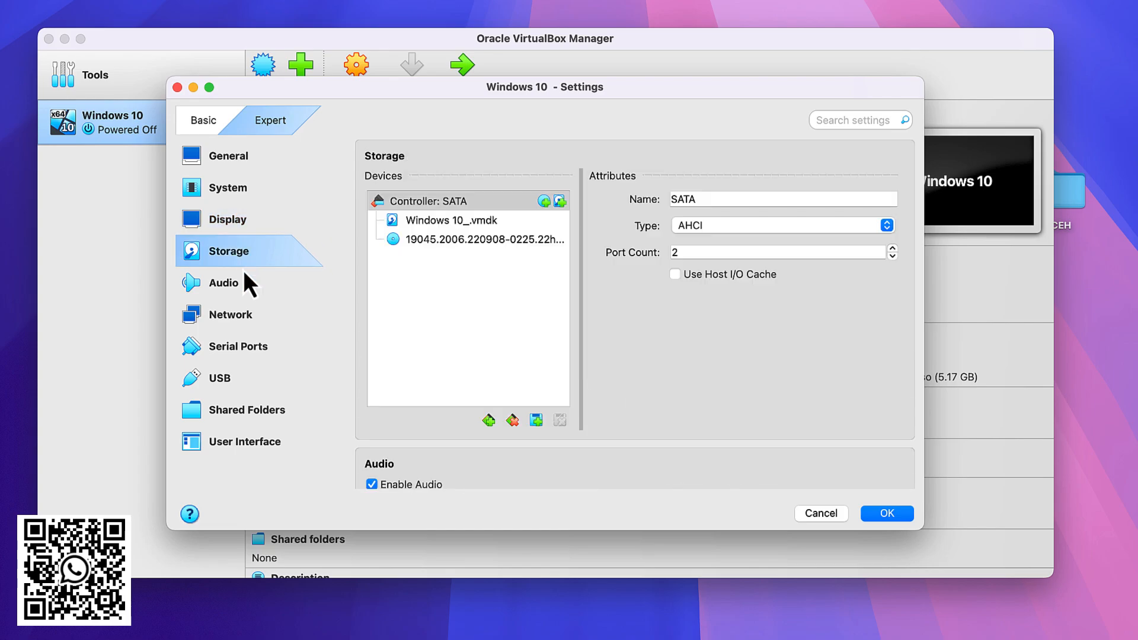
left_click(244, 288)
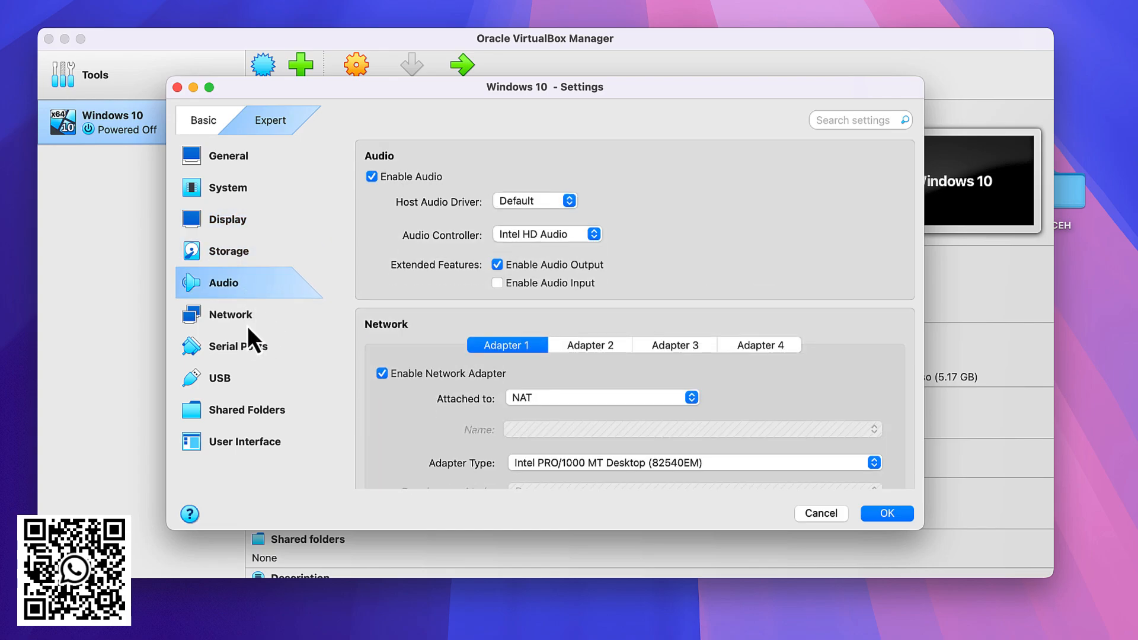
left_click(247, 325)
left_click(242, 383)
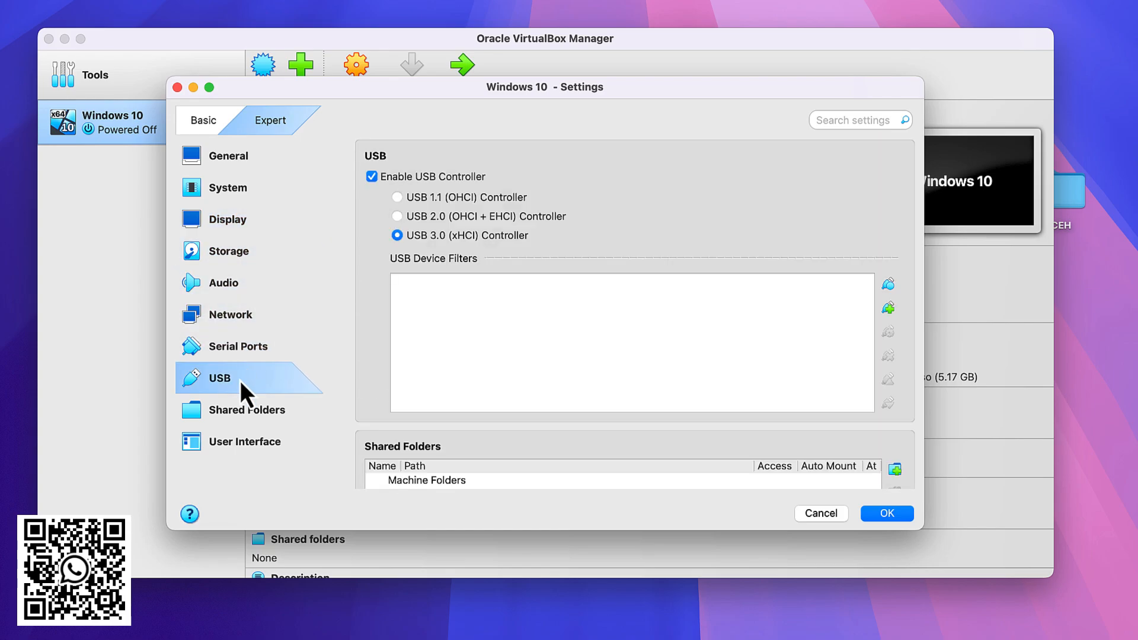
Step: Set the machine's user interface Visual State to Seamless and save the settings
left_click(238, 444)
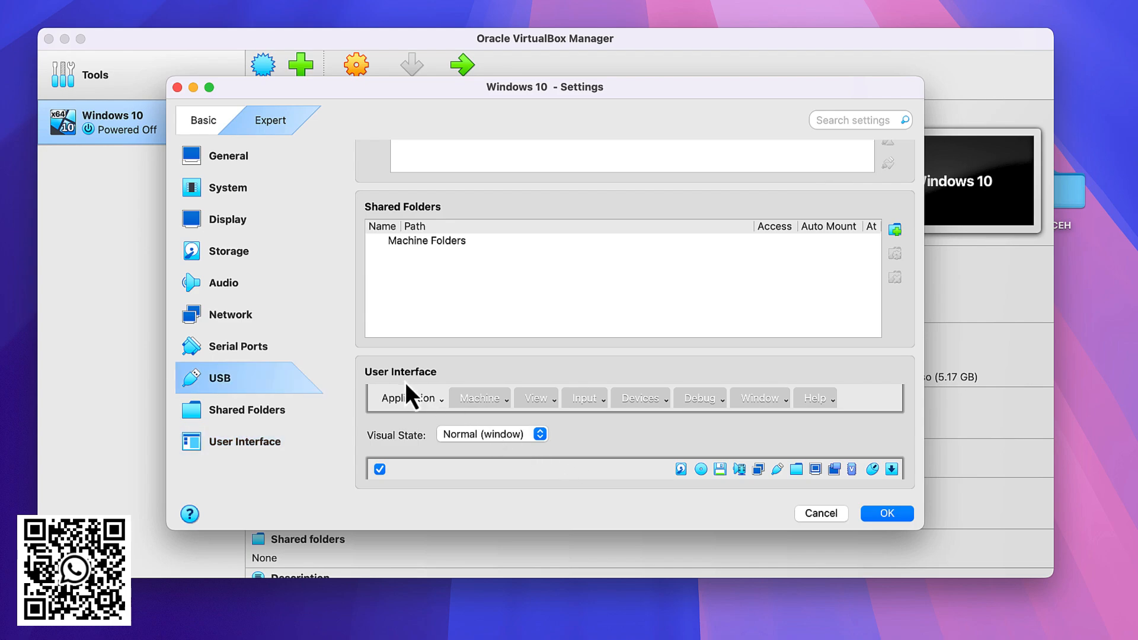
left_click(449, 437)
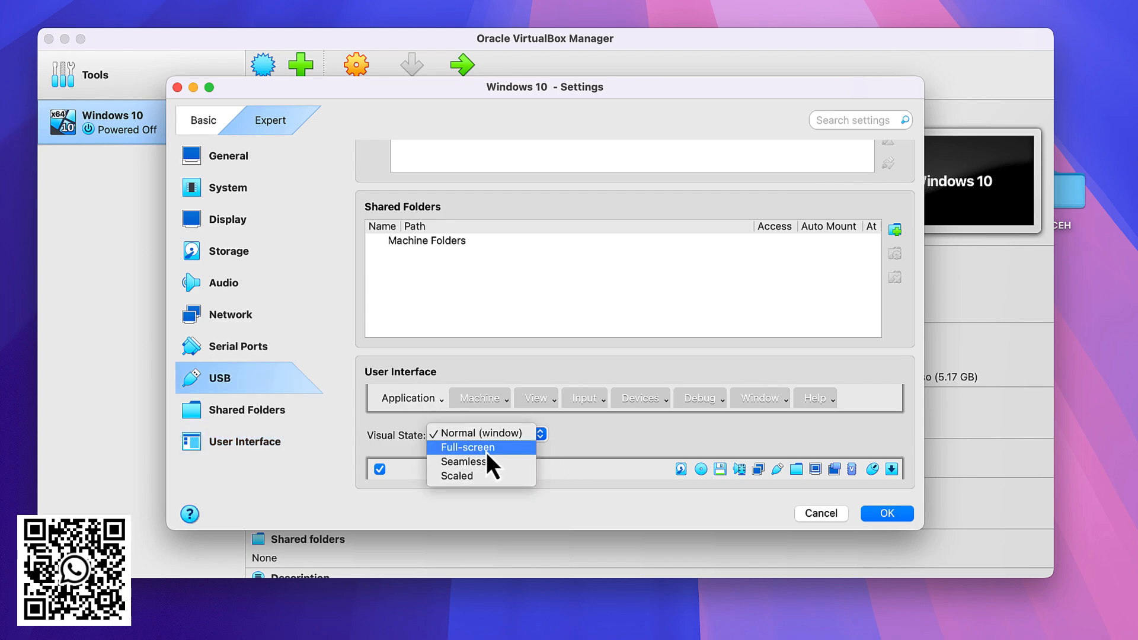
left_click(471, 465)
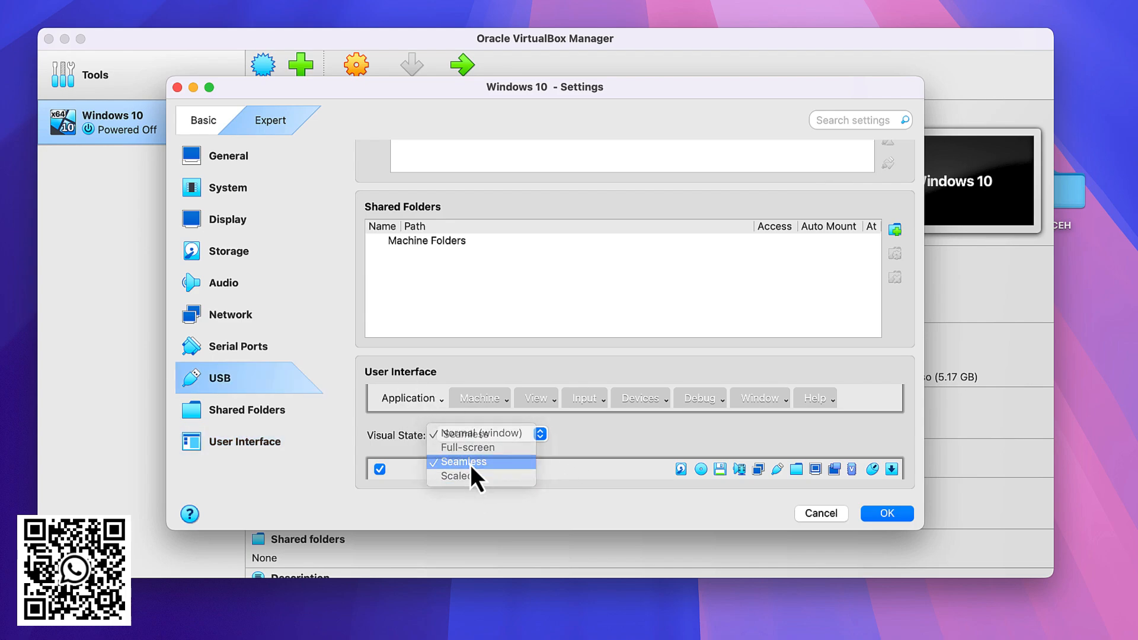
left_click(875, 517)
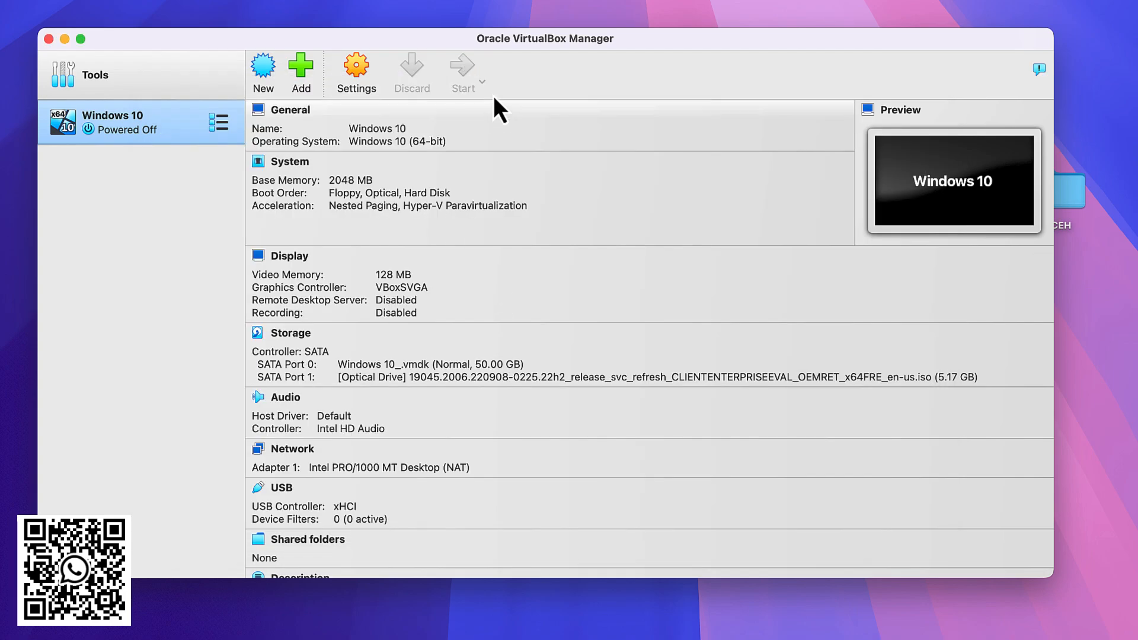
Step: Start the Windows 10 machine, then enlarge and reposition its window with the notification set not to show again
left_click(492, 95)
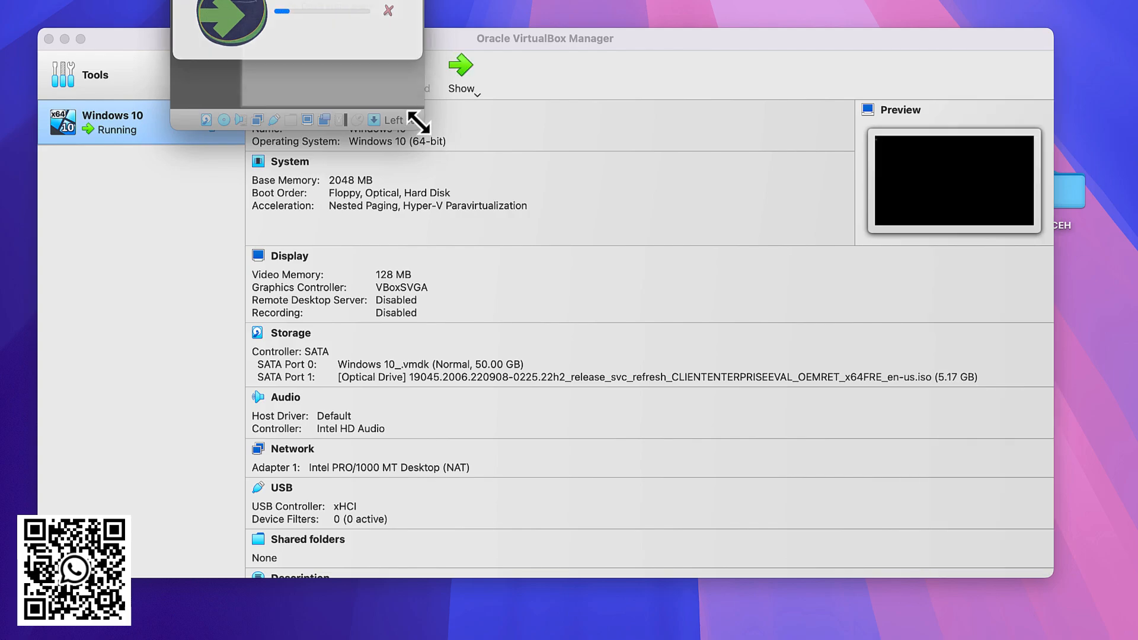
left_click_drag(418, 122, 971, 598)
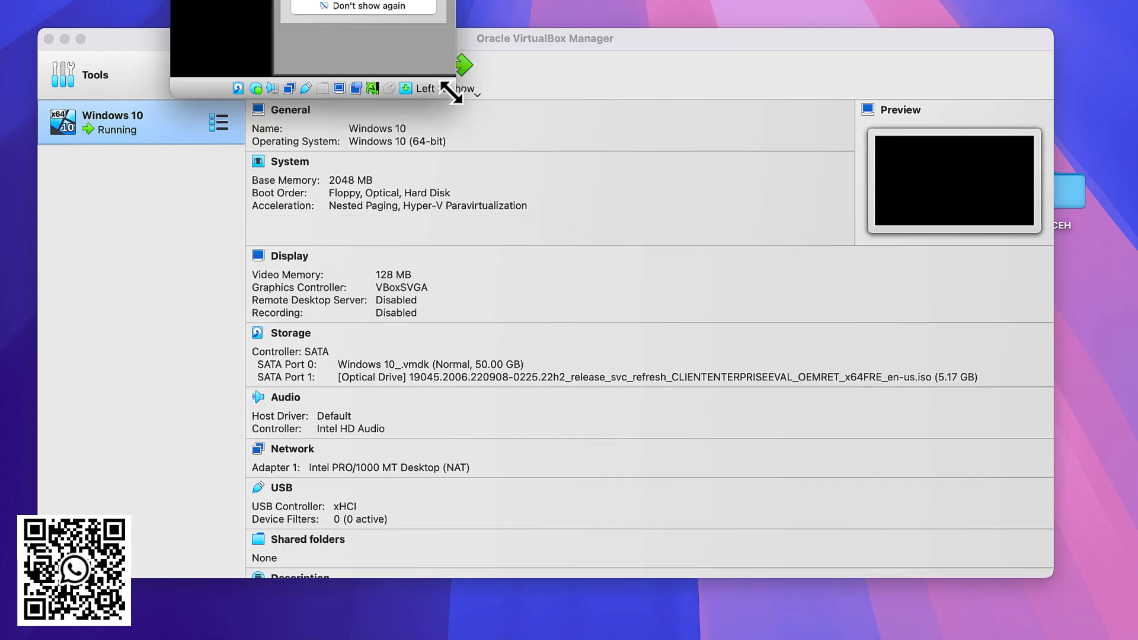
left_click_drag(451, 92, 841, 437)
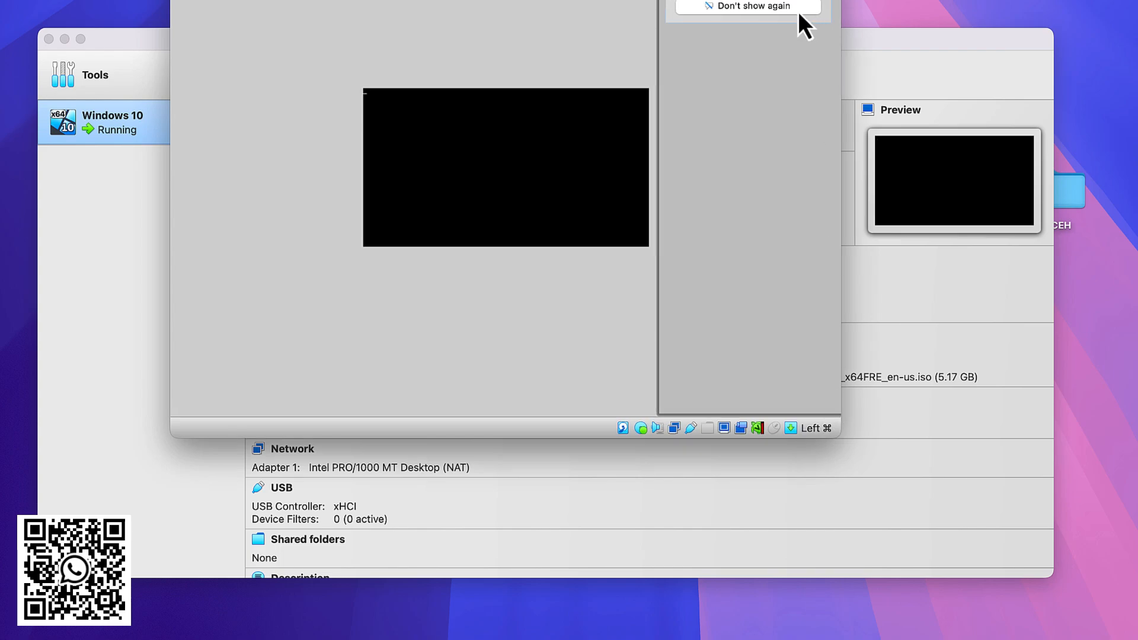
left_click(743, 7)
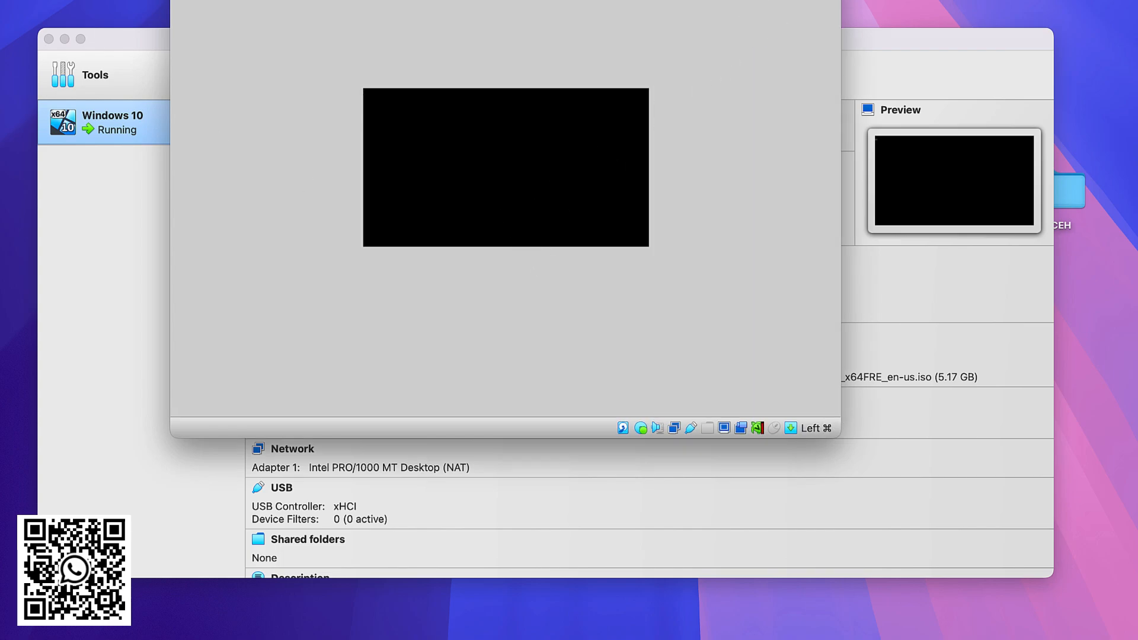
left_click_drag(481, 0, 601, 15)
left_click_drag(952, 442, 934, 503)
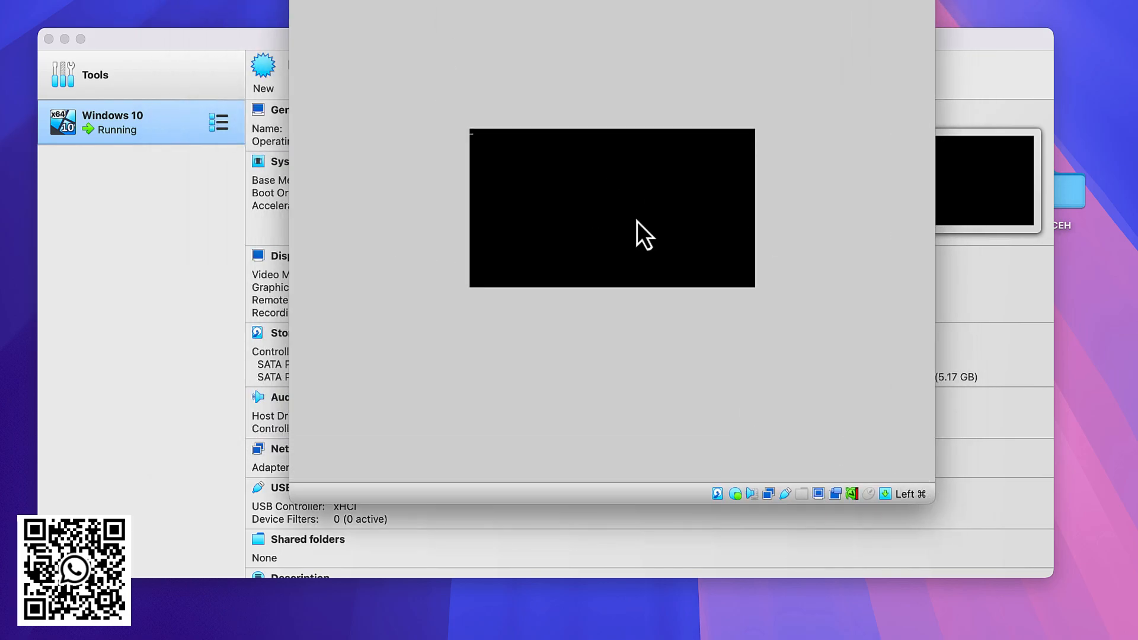
Step: Let the machine capture the mouse and keyboard, and enlarge its window again with the notification set not to show again
left_click(637, 223)
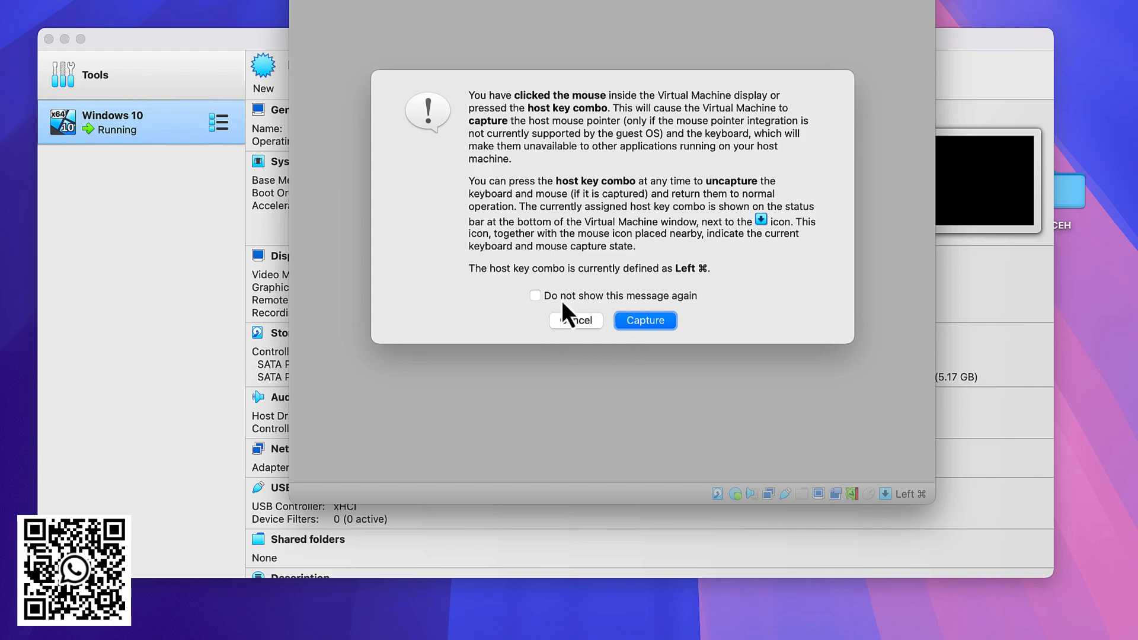
left_click(649, 326)
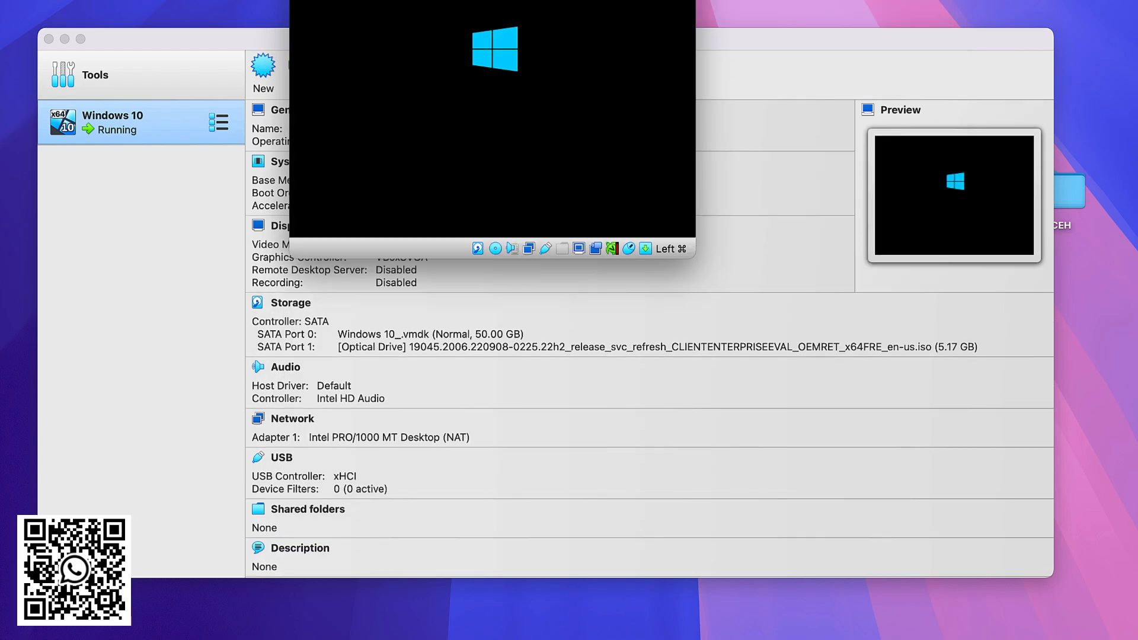
key("super")
left_click_drag(694, 248, 994, 555)
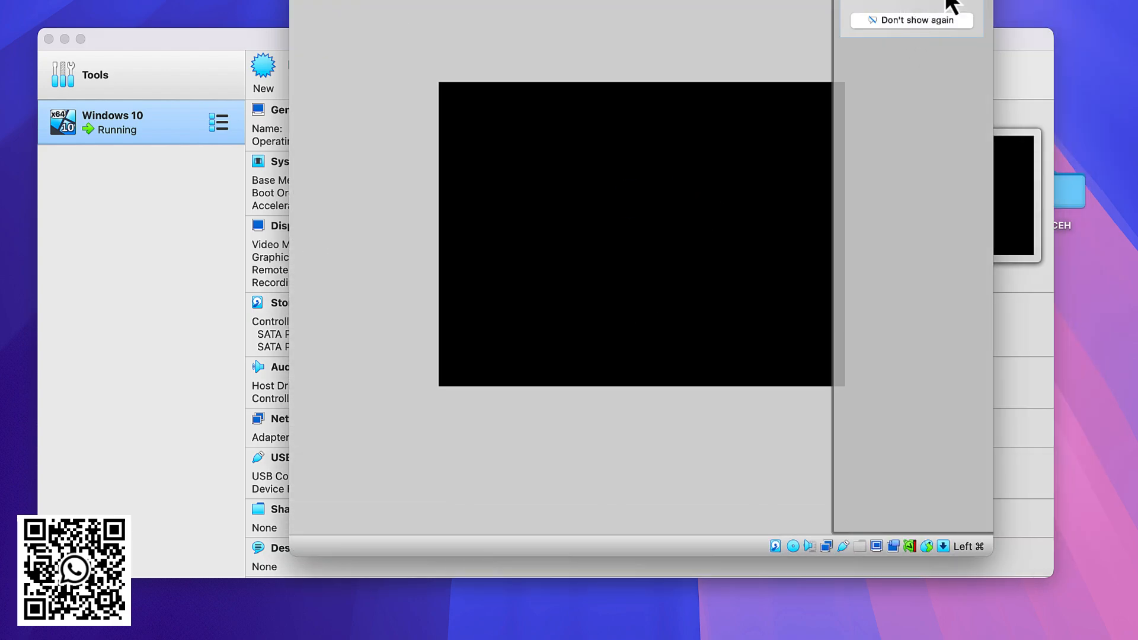
left_click(922, 19)
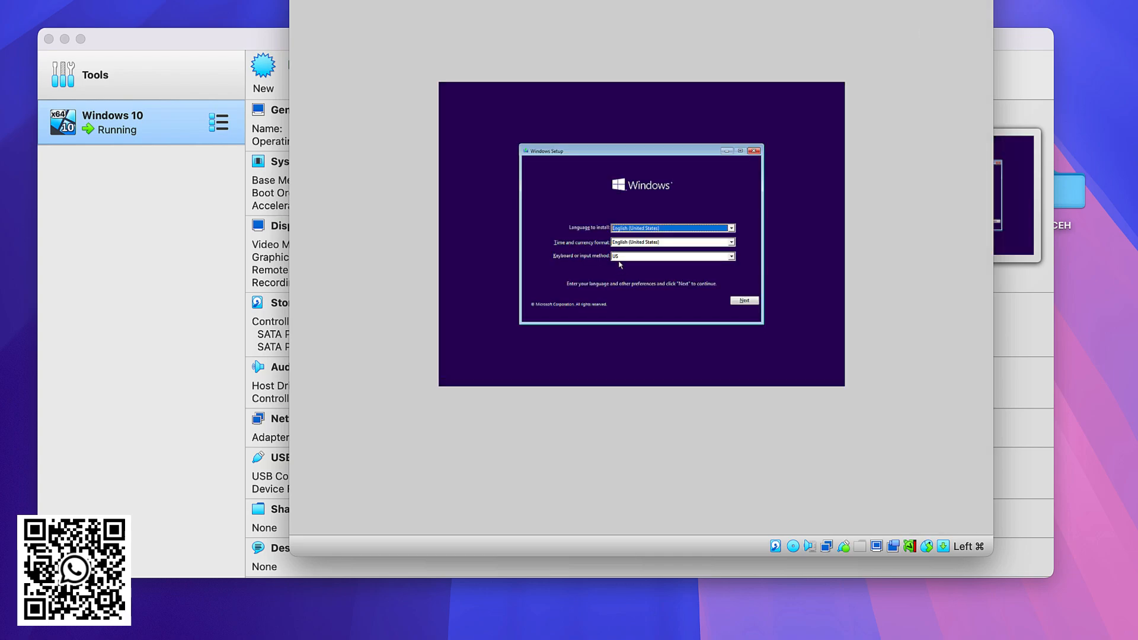
Step: Start the Windows installation with English (United States) and the US keyboard, and accept the license terms
left_click(741, 300)
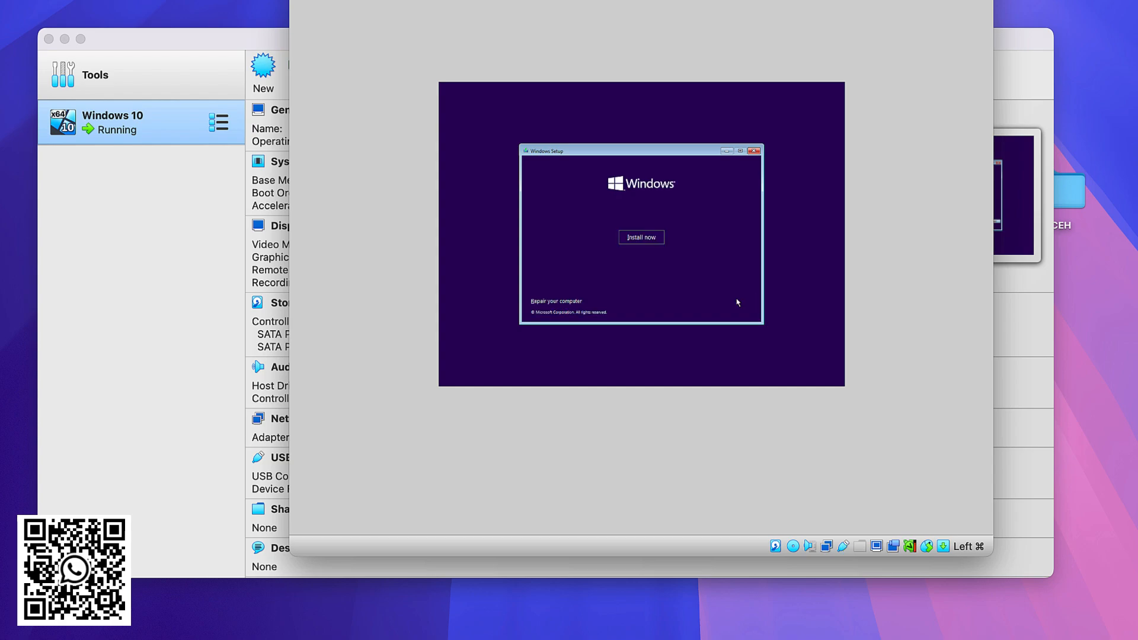
left_click(622, 238)
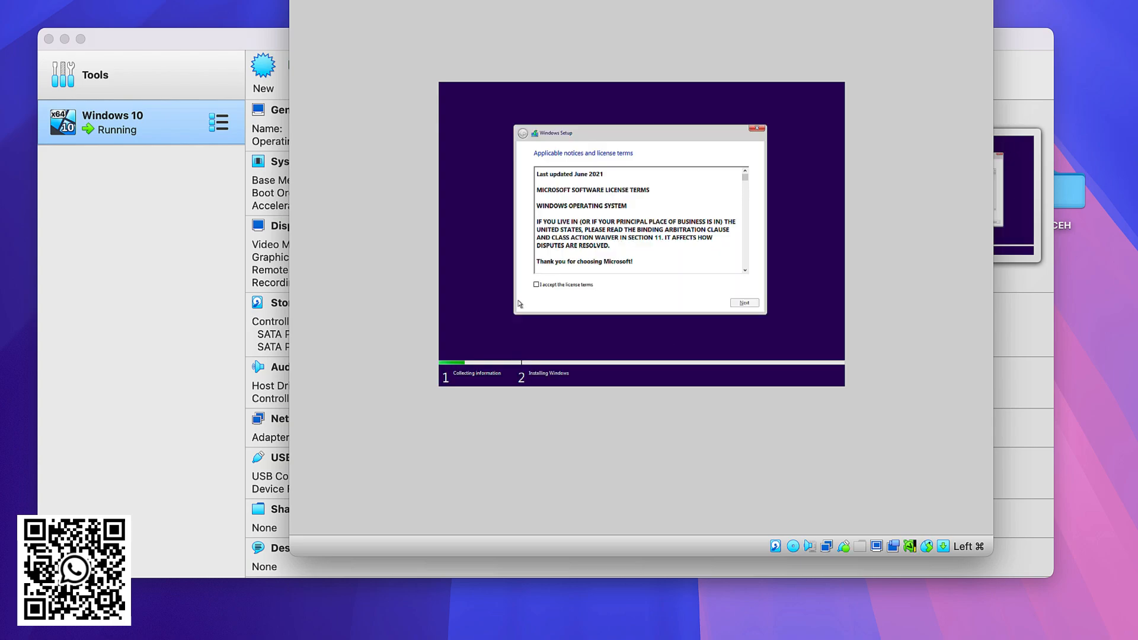
left_click(571, 285)
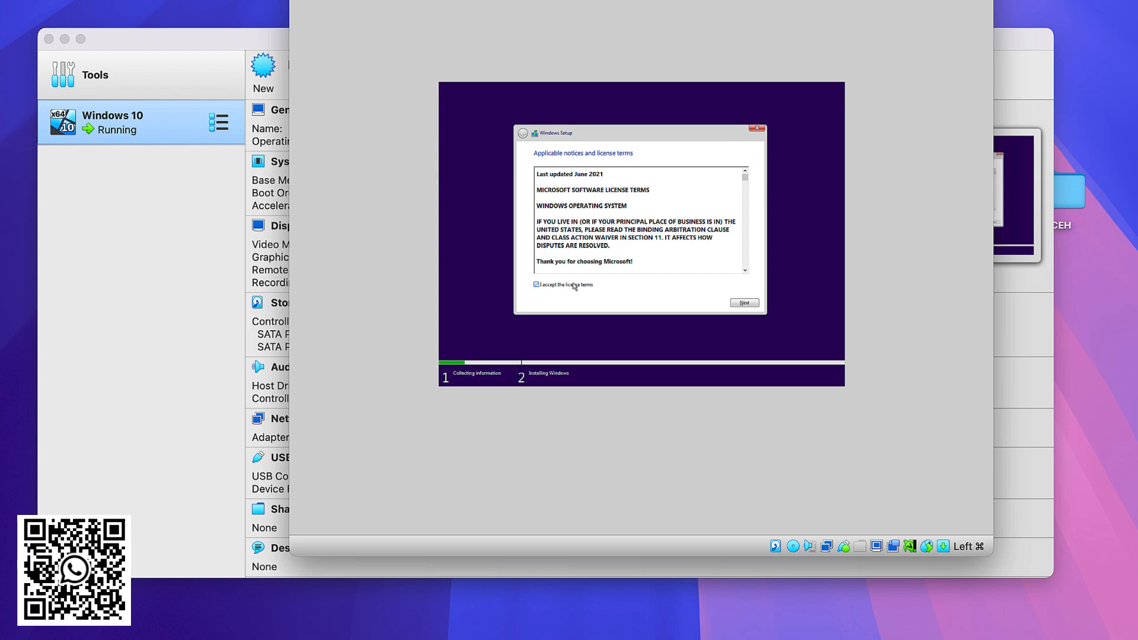
left_click(744, 303)
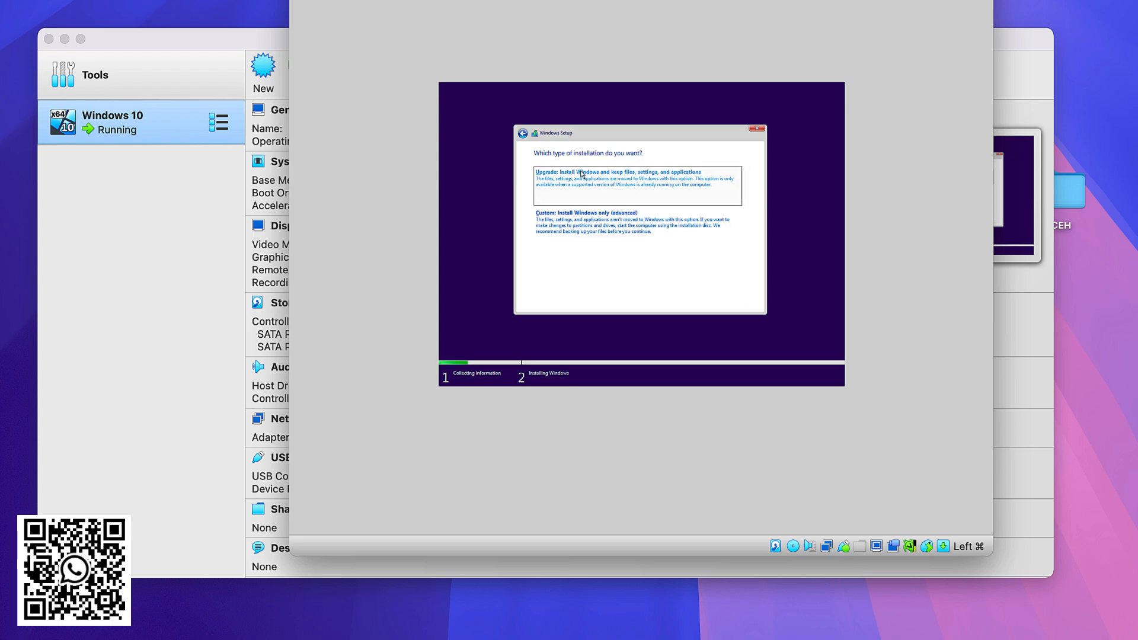
Step: Choose the Custom installation, partition the whole unallocated Drive 0, and install Windows on the new primary partition
left_click(604, 223)
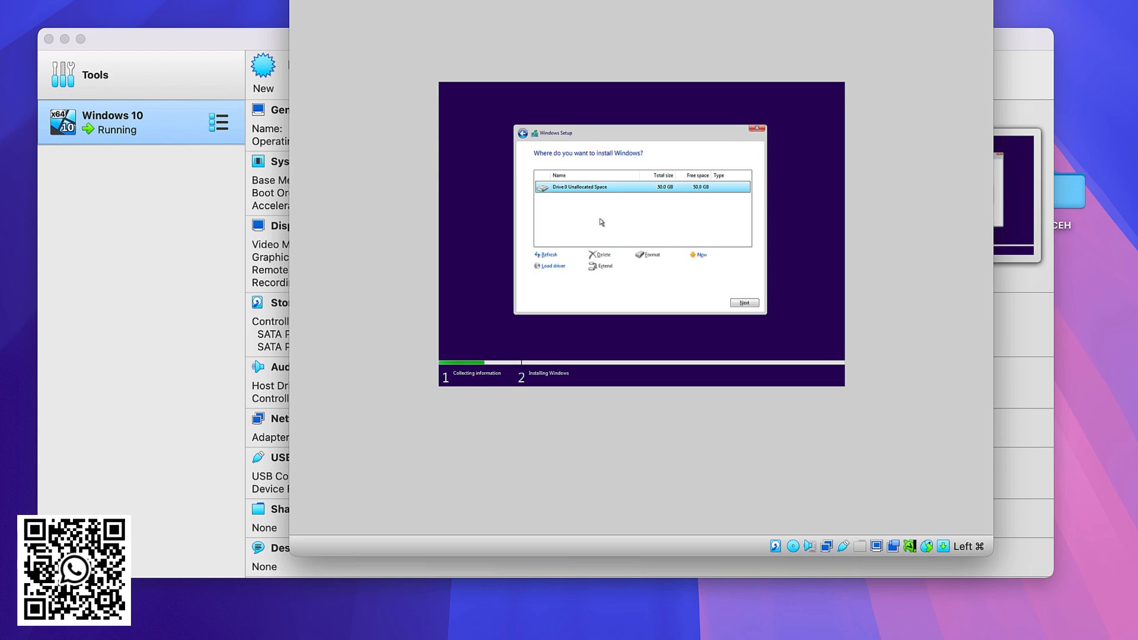
left_click(697, 255)
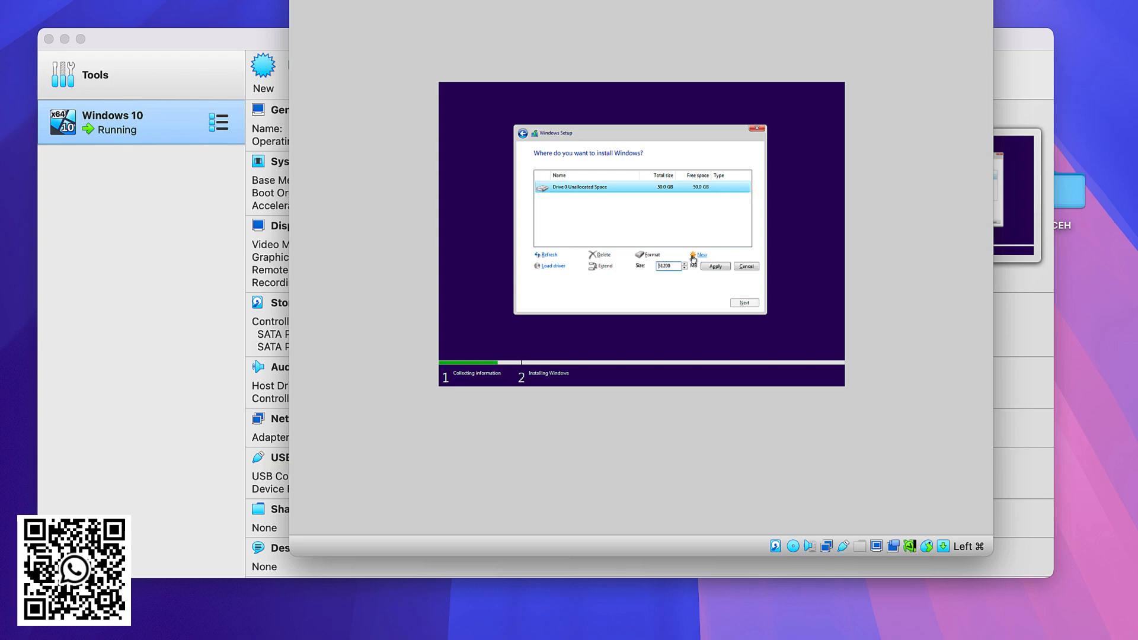
left_click(711, 267)
left_click(700, 266)
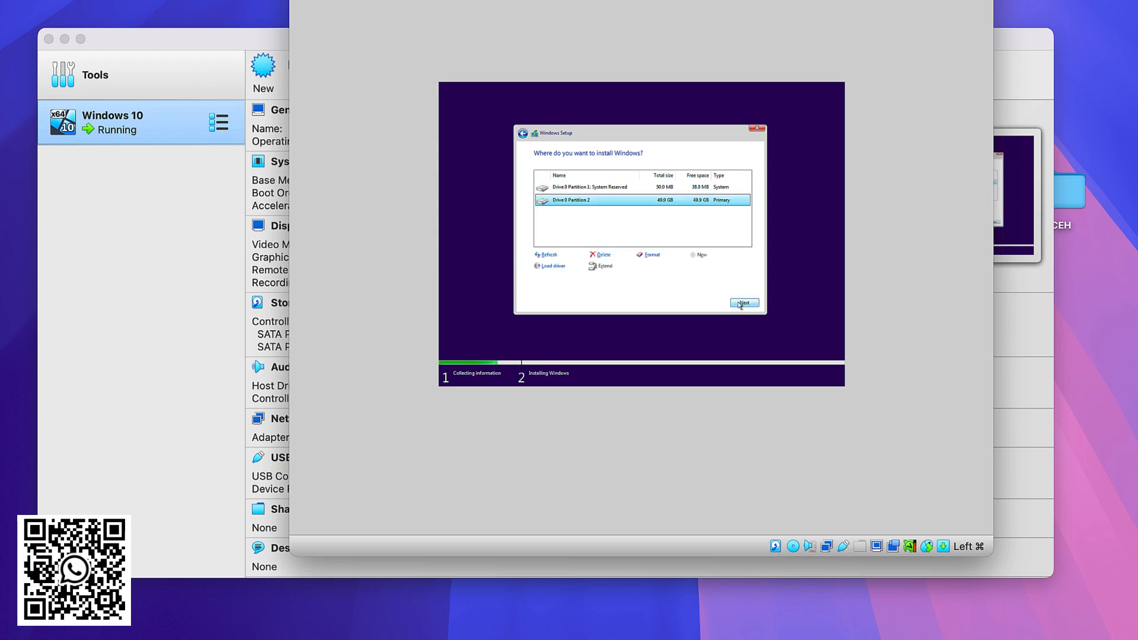
left_click(742, 304)
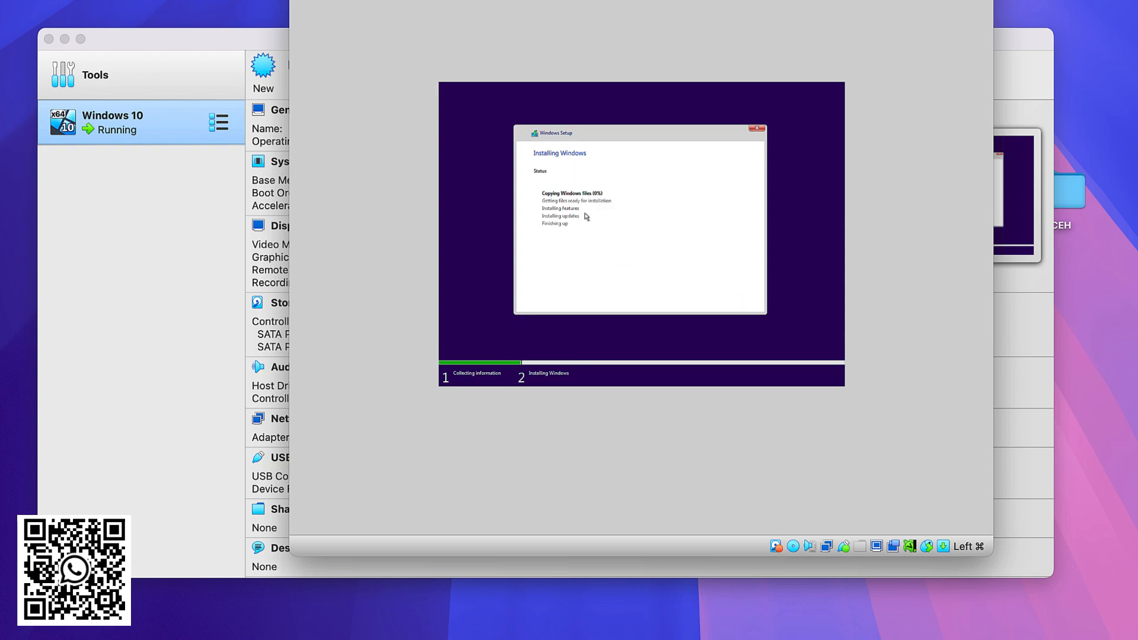